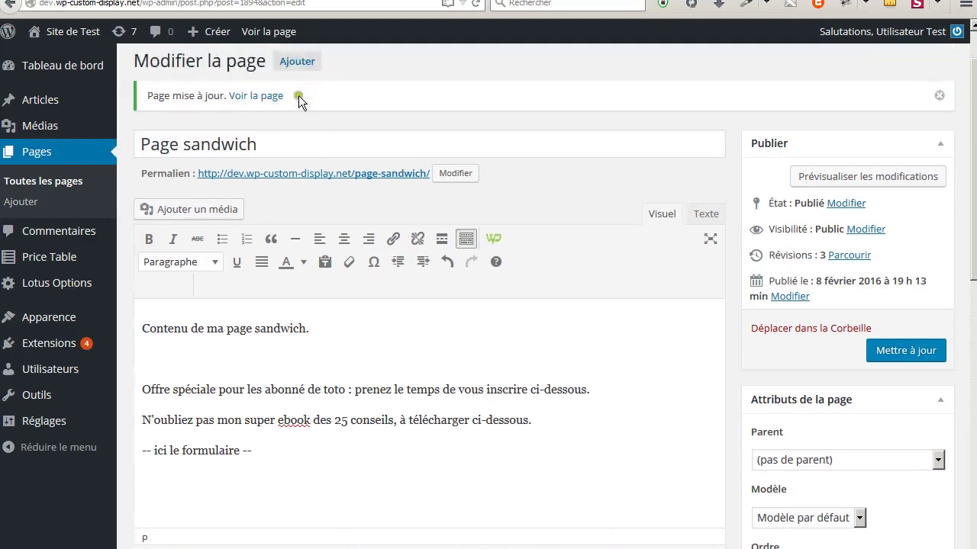
# Examine the Page sandwich text, from the intro line to the offer, ebook and form placeholder paragraphs
pyautogui.click(275, 176)
pyautogui.click(305, 250)
pyautogui.scroll(-2, 306, 249)
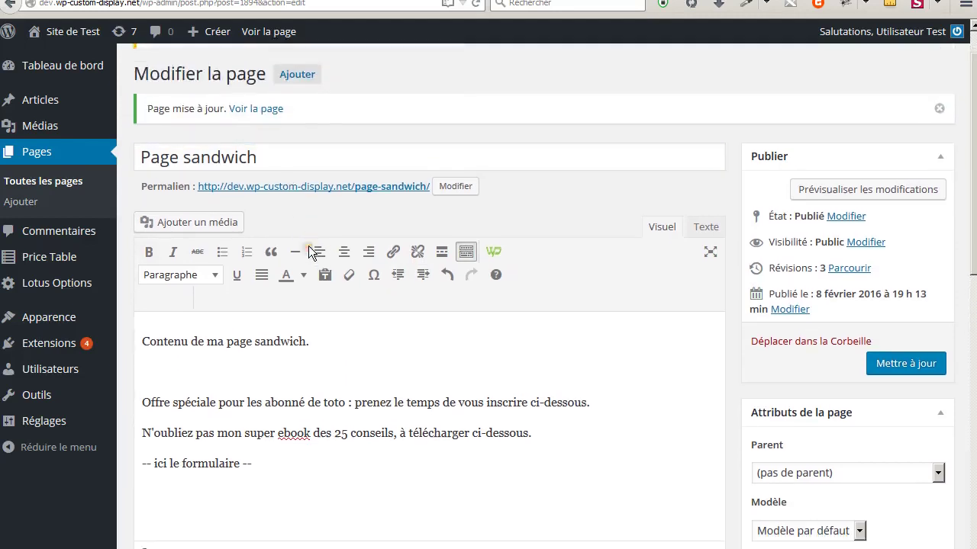
pyautogui.moveTo(324, 273); pyautogui.dragTo(127, 271)
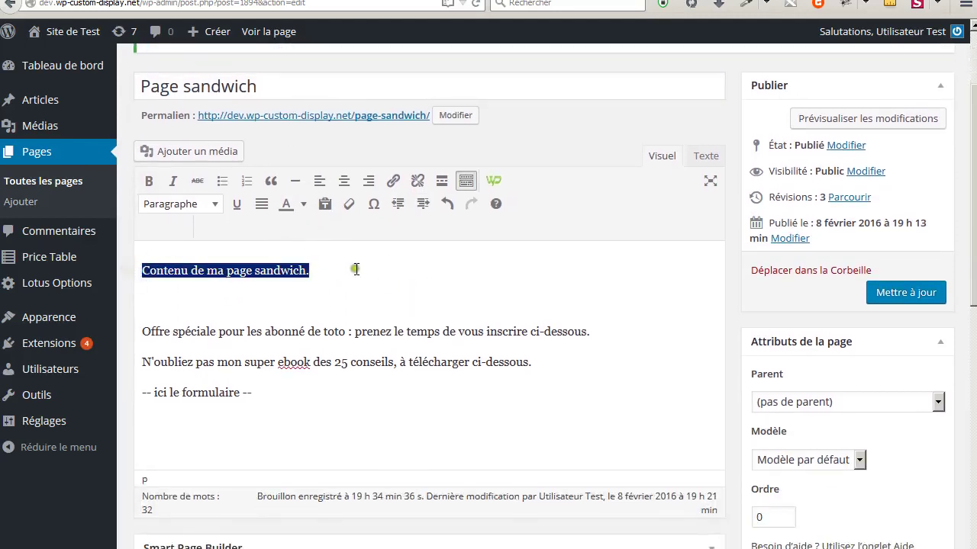
pyautogui.click(307, 271)
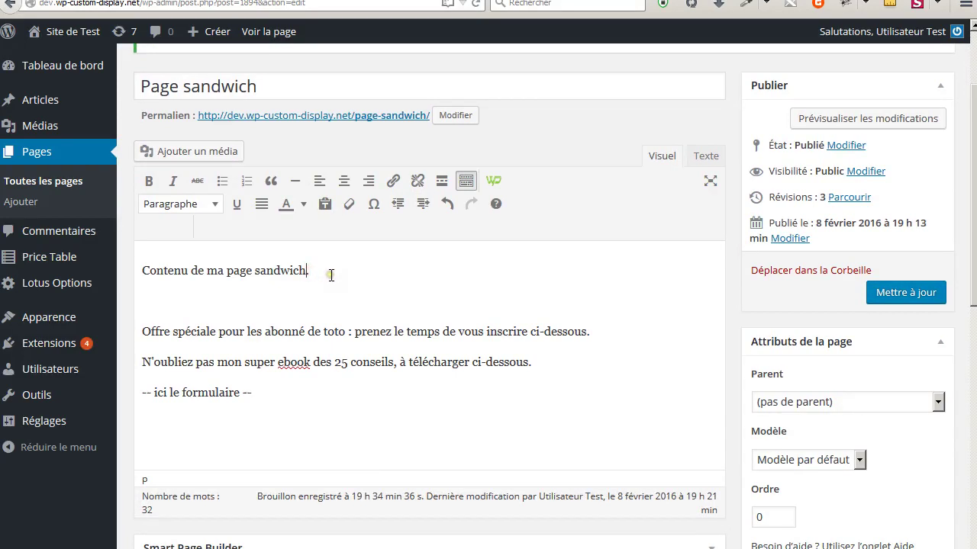
pyautogui.moveTo(276, 395); pyautogui.dragTo(82, 390)
pyautogui.click(253, 393)
pyautogui.click(545, 364)
pyautogui.moveTo(600, 332); pyautogui.dragTo(139, 328)
# Replace the word "toto" in the special offer paragraph with the person's first name
pyautogui.doubleClick(336, 329)
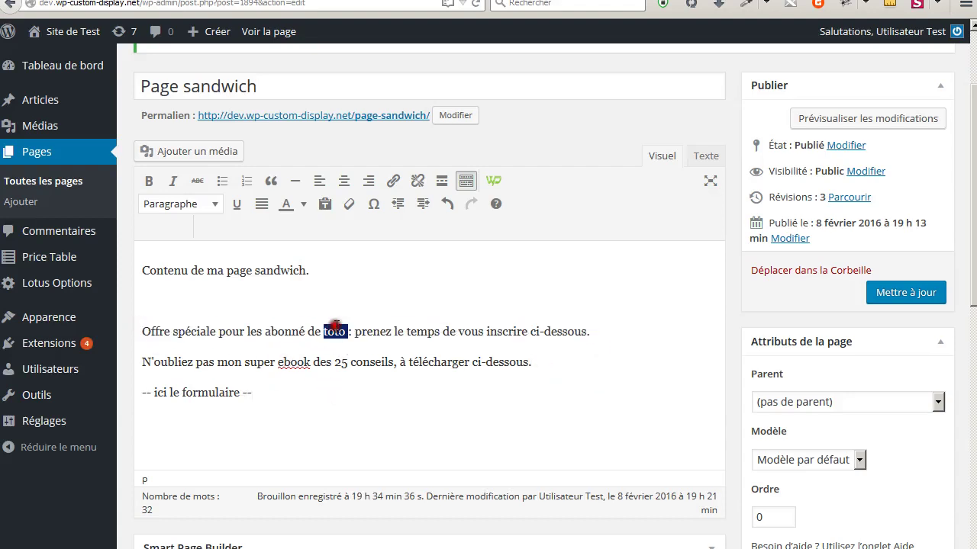
pyautogui.write('thierry')
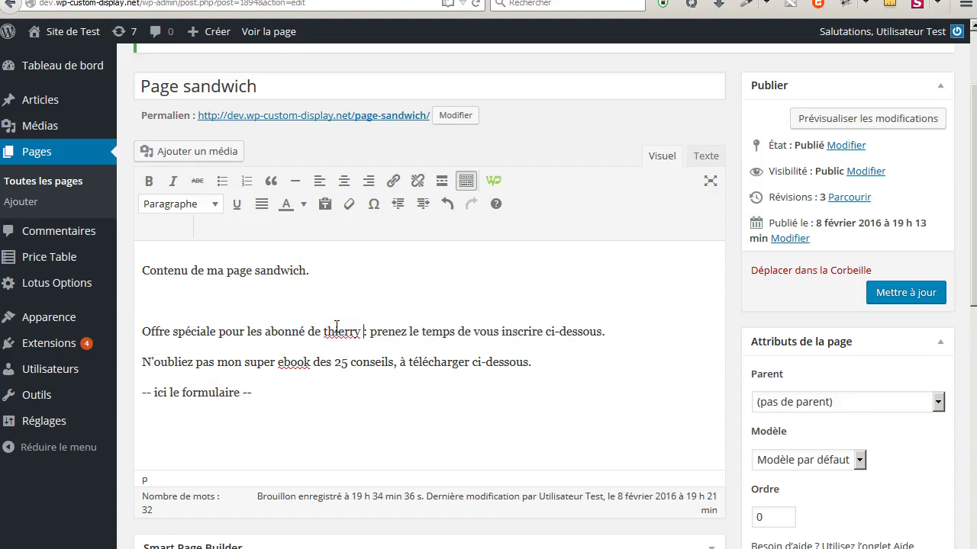
pyautogui.click(296, 426)
# Remove the empty paragraph below "Contenu de ma page sandwich." and add a blank line above that sentence
pyautogui.click(306, 268)
pyautogui.click(317, 291)
pyautogui.press('Delete')
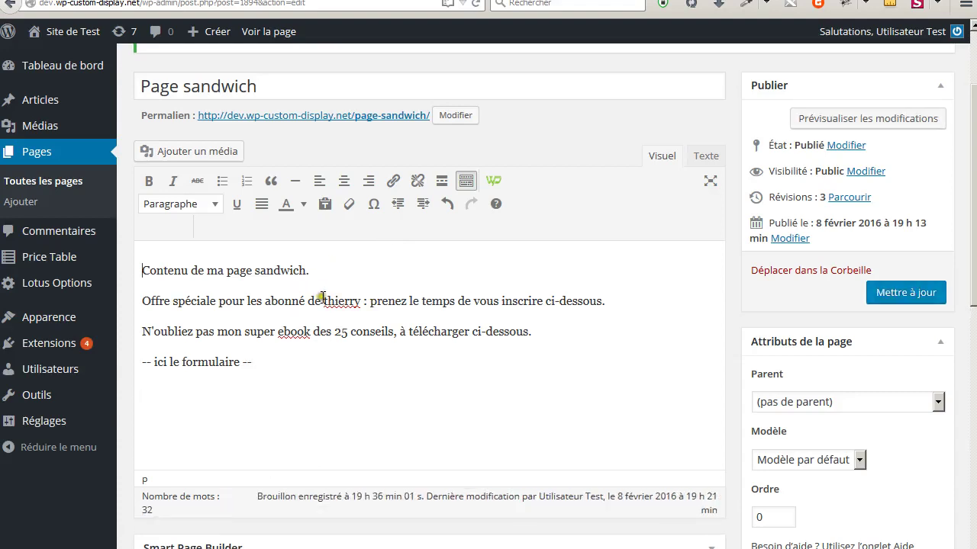
pyautogui.press('Return')
# Insert a WP Custom Display Condition Cookie shortcode on the blank first line, with Existe set to Oui and cookie name membreinscrit
pyautogui.click(493, 181)
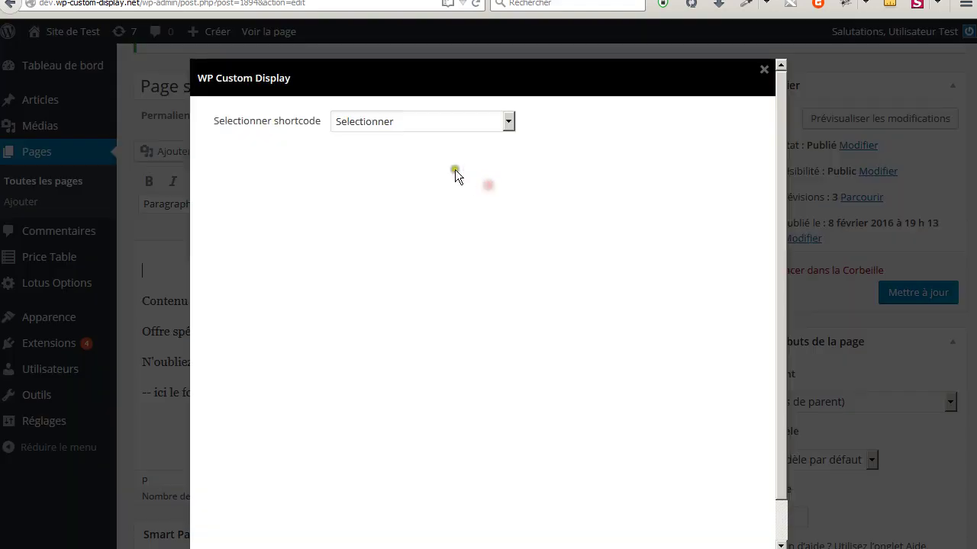
pyautogui.click(441, 121)
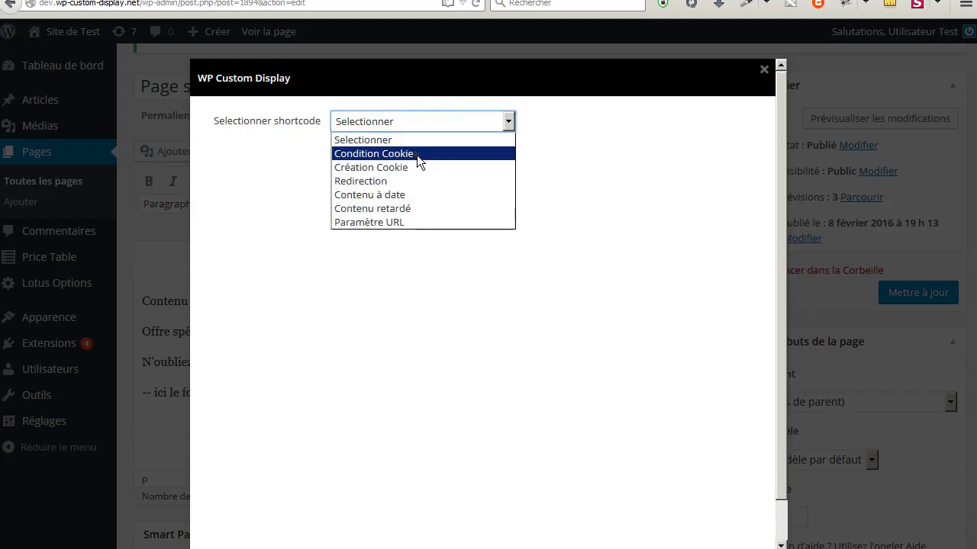
pyautogui.click(416, 155)
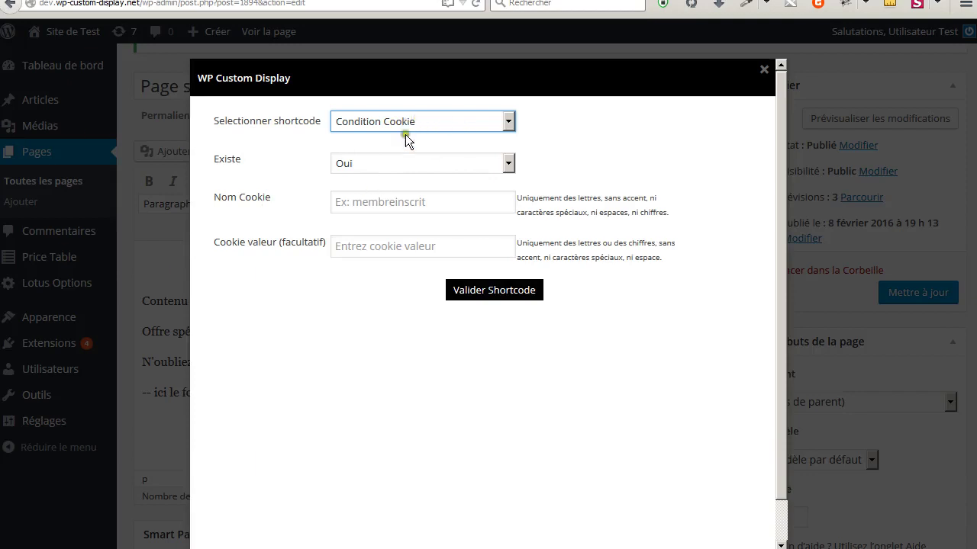
pyautogui.click(428, 125)
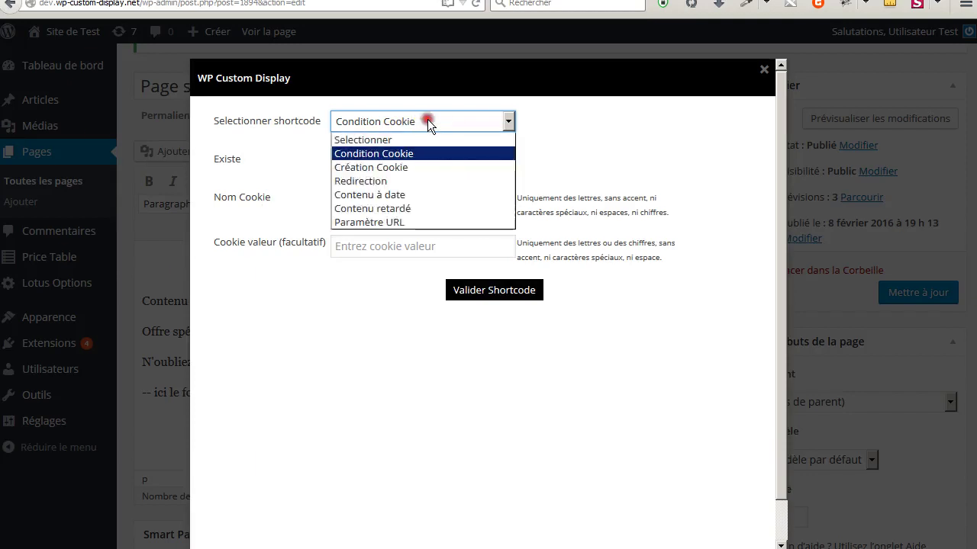
pyautogui.click(428, 119)
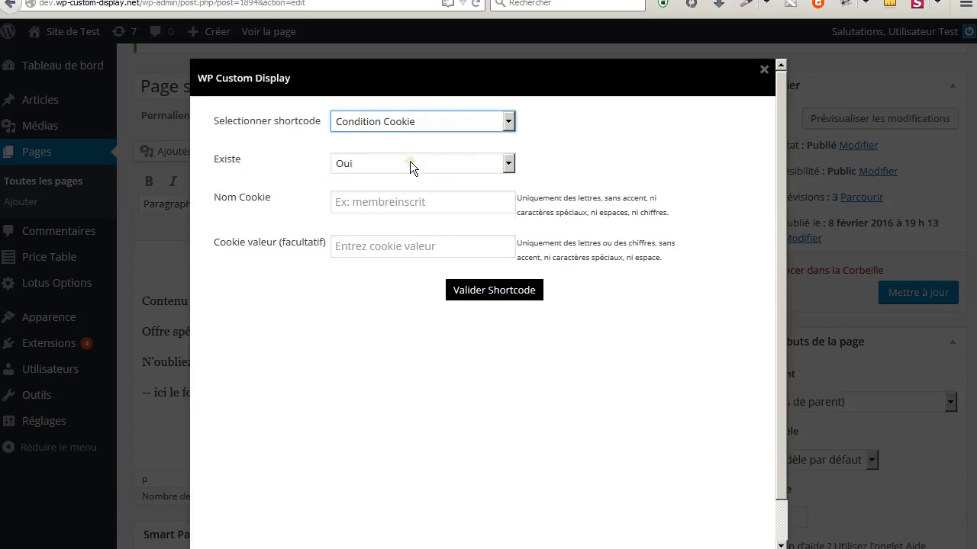
pyautogui.click(410, 164)
pyautogui.click(409, 162)
pyautogui.click(410, 201)
pyautogui.write('m')
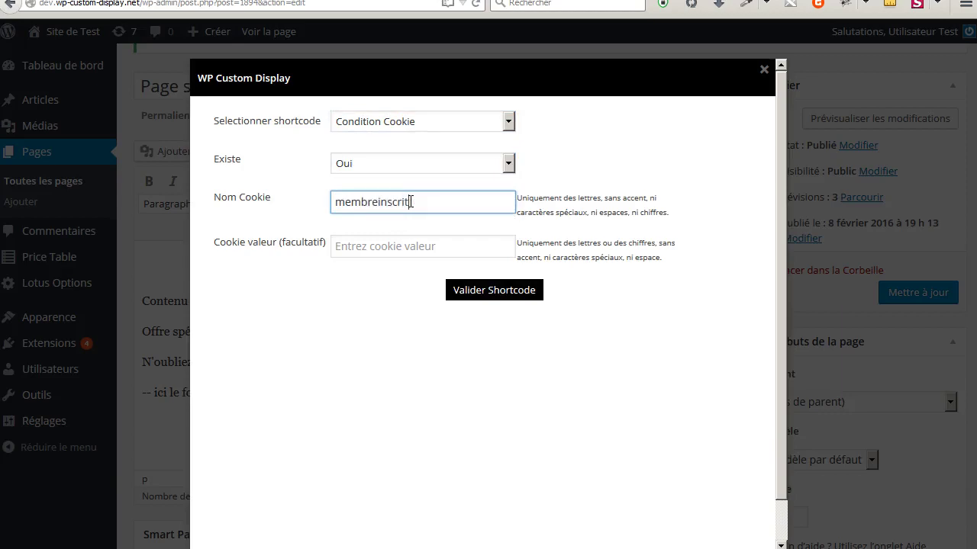
pyautogui.write('embreinscrit')
pyautogui.click(500, 299)
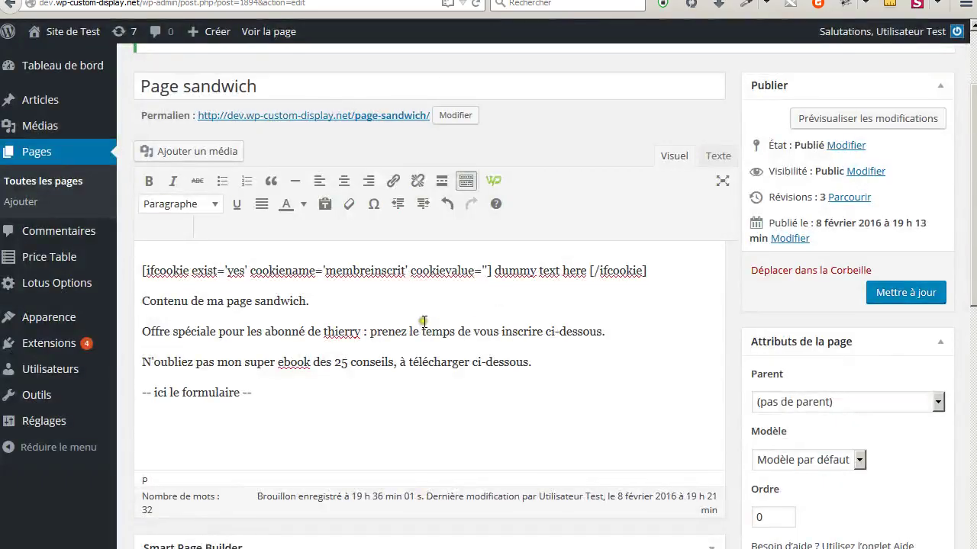
# Delete "dummy text here" from the ifcookie shortcode and open an empty line between its opening and closing tags
pyautogui.moveTo(494, 270); pyautogui.dragTo(588, 270)
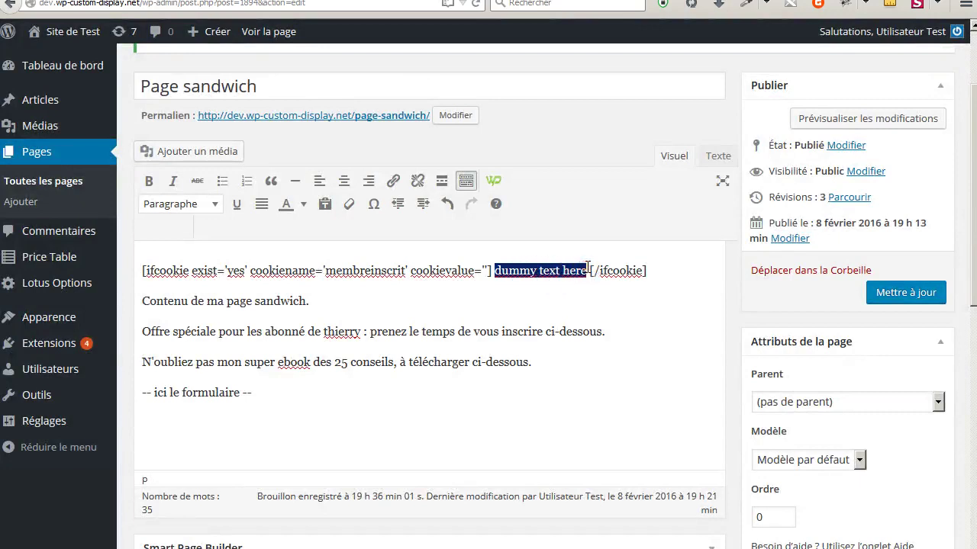
pyautogui.press('BackSpace')
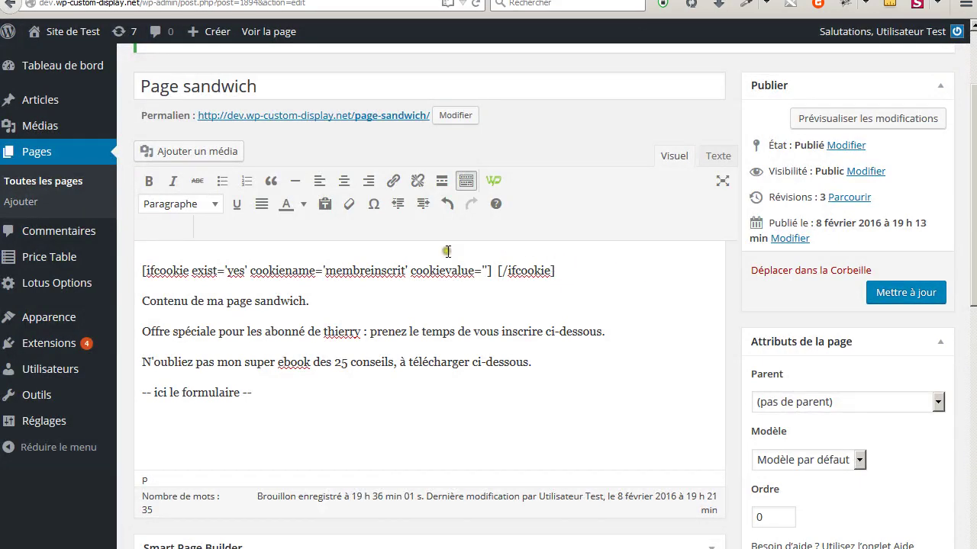
pyautogui.press('Return')
pyautogui.press('Return')
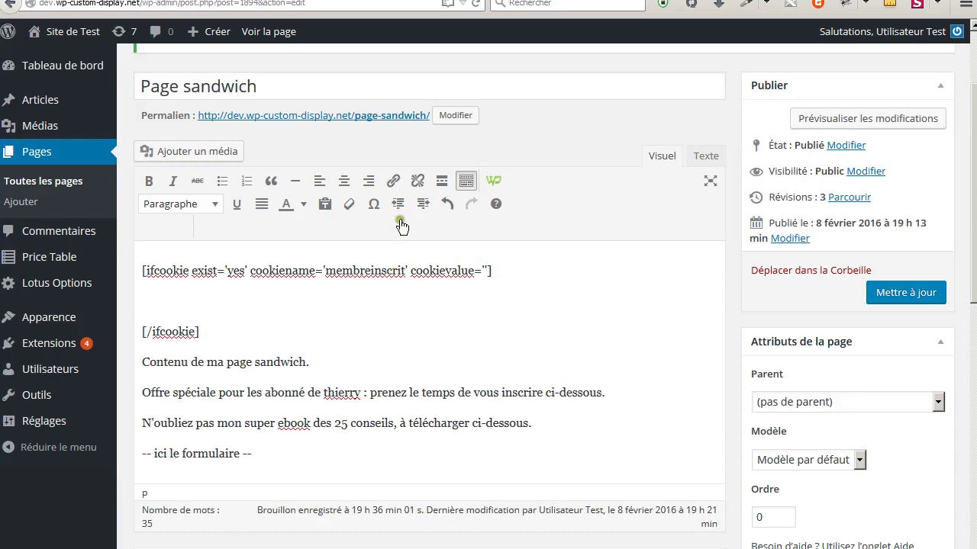
# Insert a Redirection shortcode between the ifcookie tags, with destination parameter toto and the countdown display set to Non
pyautogui.click(492, 186)
pyautogui.click(441, 123)
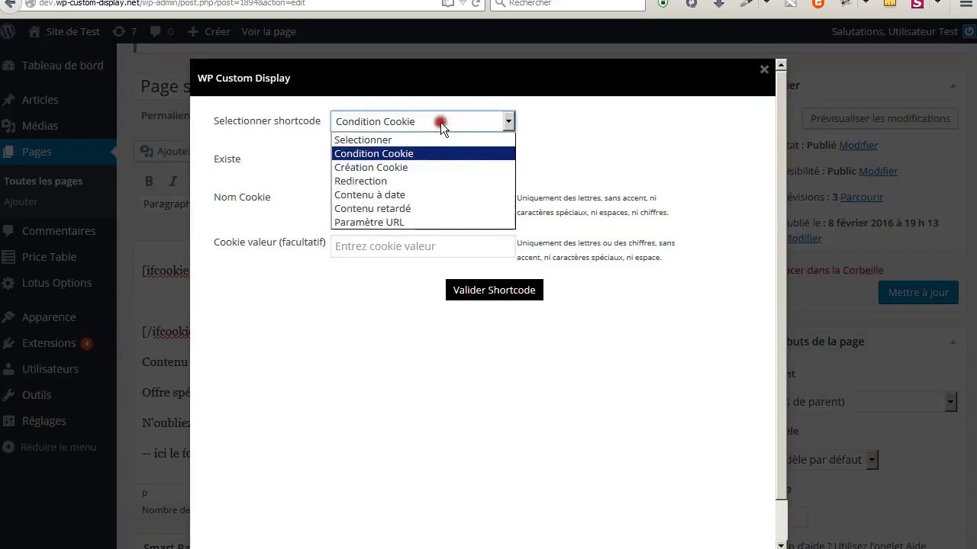
pyautogui.click(367, 183)
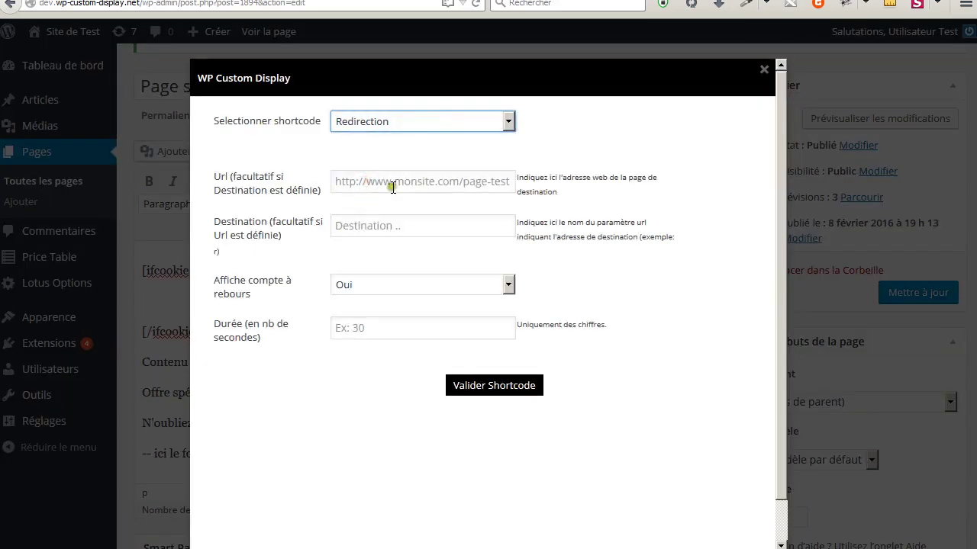
pyautogui.click(376, 226)
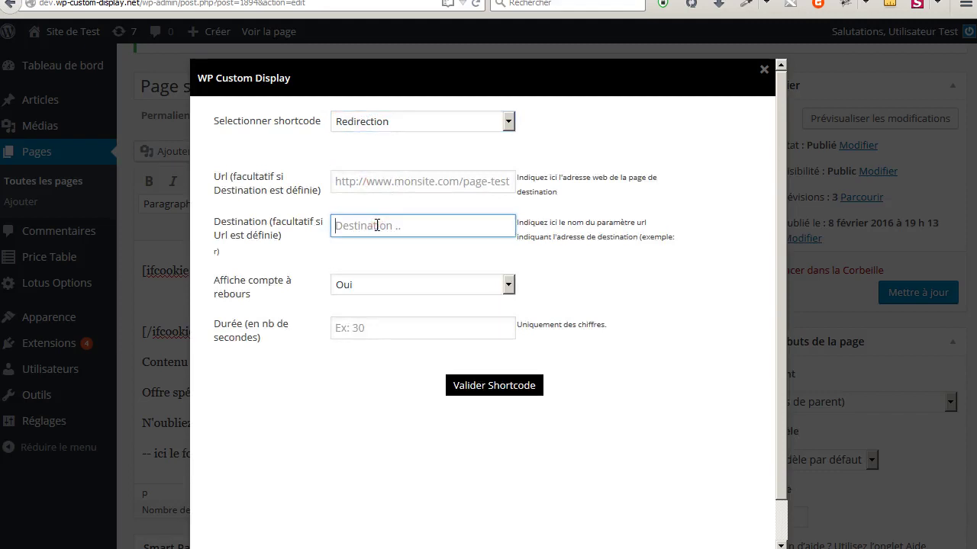
pyautogui.write('toto')
pyautogui.click(433, 296)
pyautogui.click(375, 313)
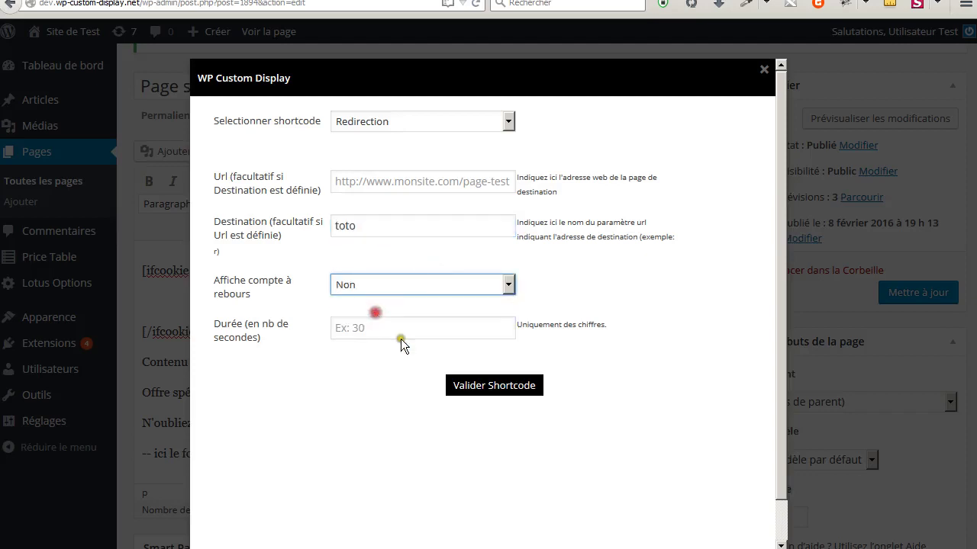
pyautogui.click(510, 394)
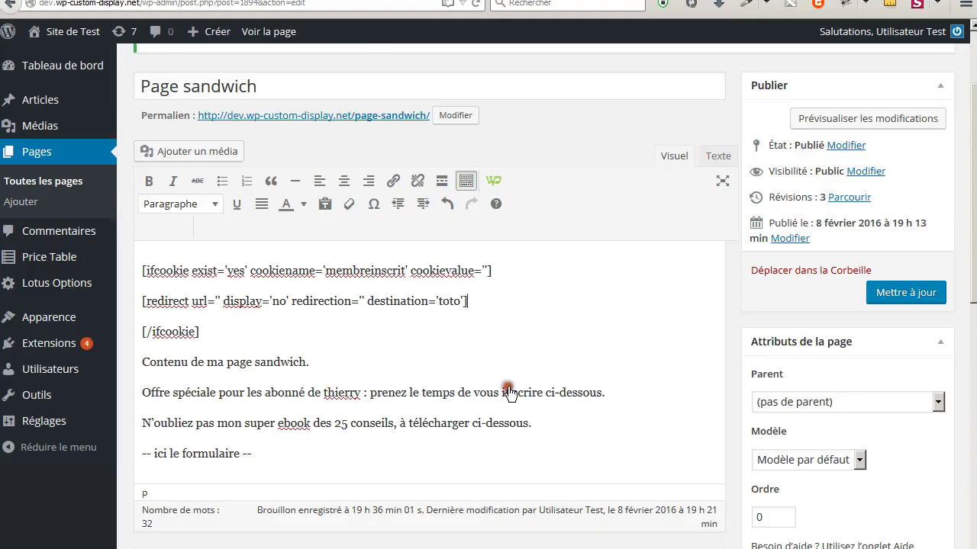
pyautogui.doubleClick(453, 302)
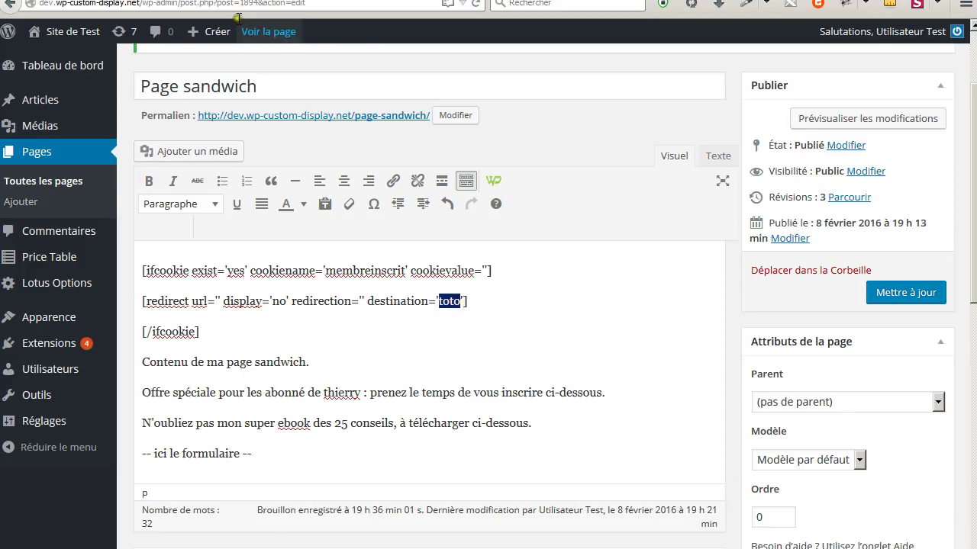
pyautogui.press('super')
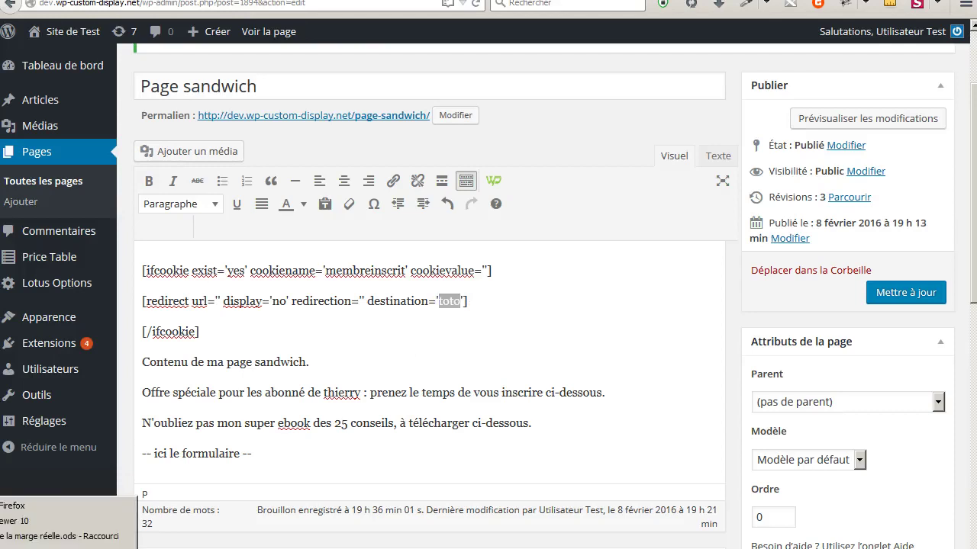
pyautogui.click(362, 413)
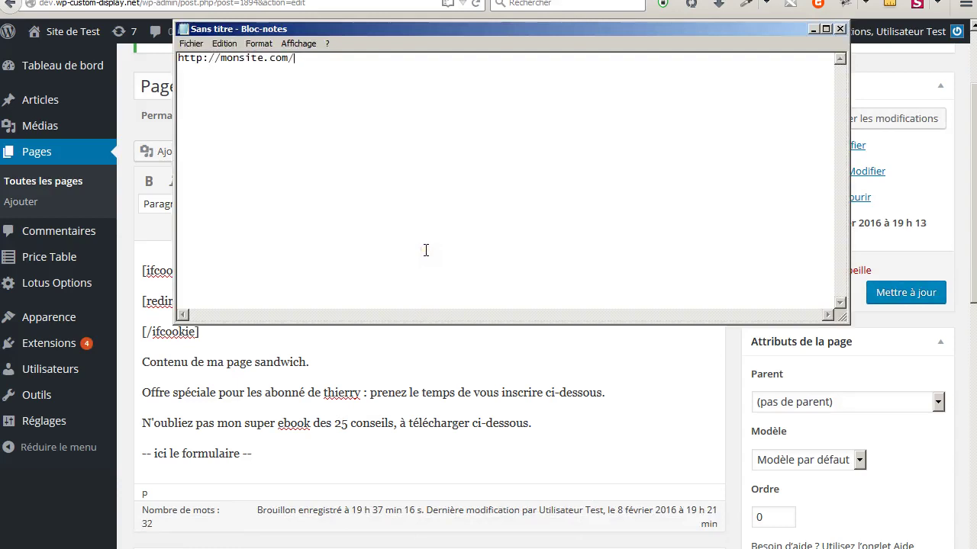
pyautogui.write('ge-sandwich')
# Append ?toto= to the end of the sandwich page URL in Bloc-notes
pyautogui.click(471, 389)
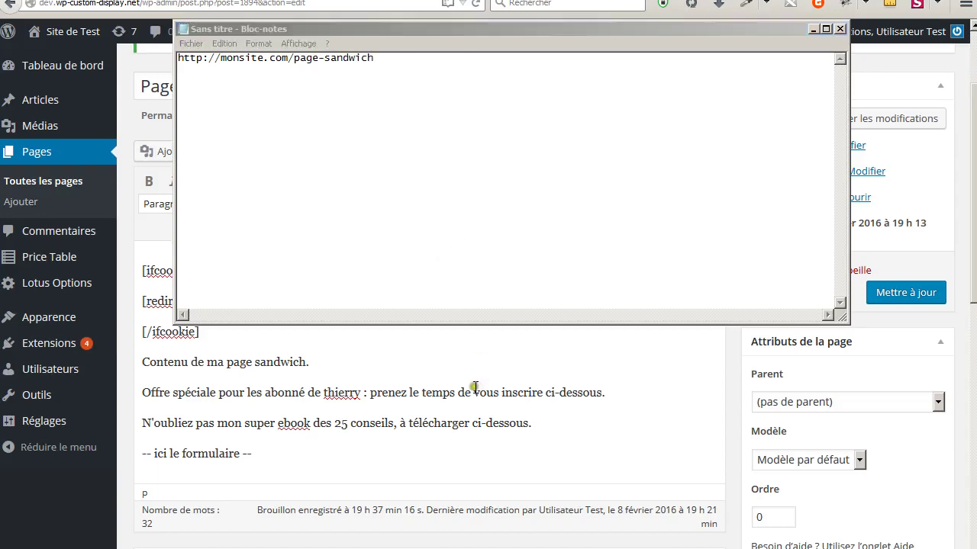
pyautogui.hotkey('alt', 'Tab')
pyautogui.click(473, 392)
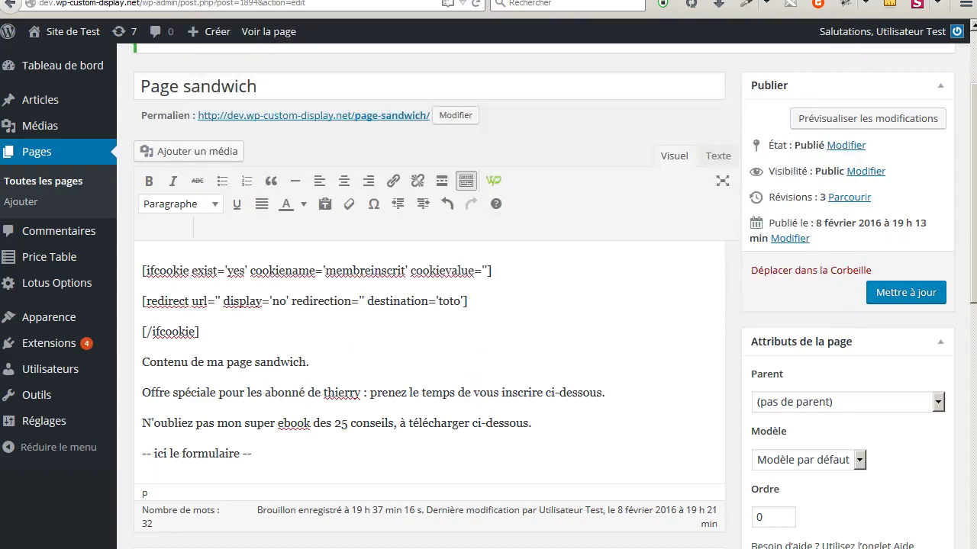
pyautogui.hotkey('alt', 'Tab')
pyautogui.hotkey('alt', 'Tab')
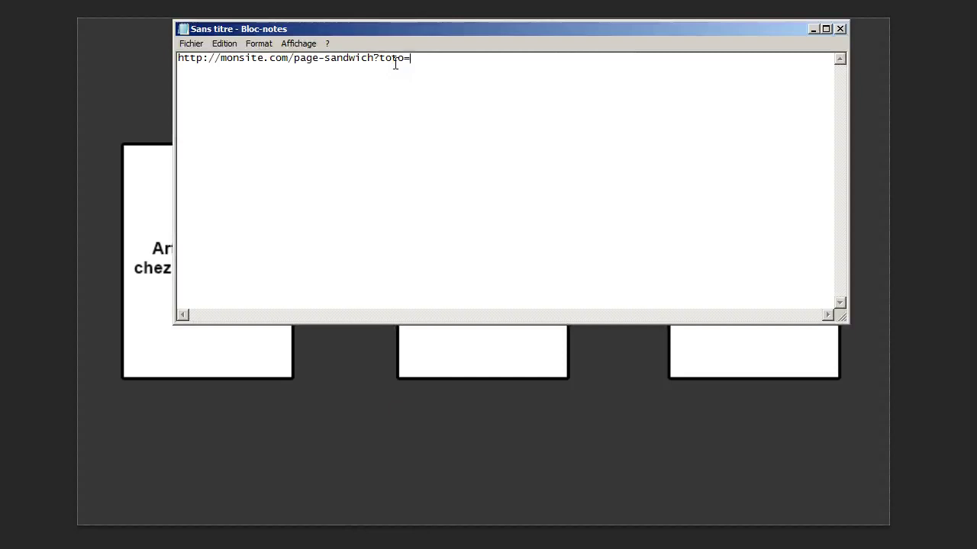
pyautogui.hotkey('alt', 'Tab')
pyautogui.doubleClick(450, 302)
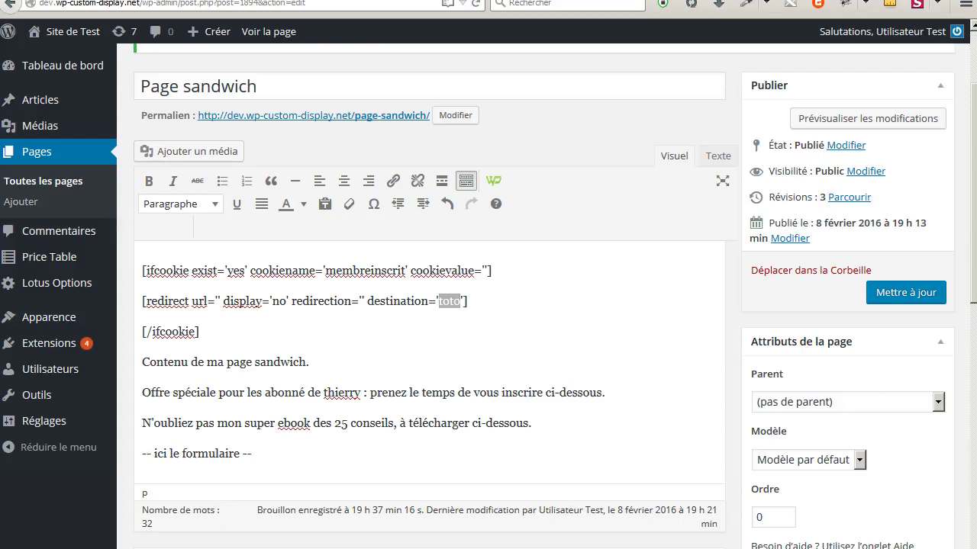
pyautogui.hotkey('alt', 'Tab')
pyautogui.doubleClick(384, 58)
pyautogui.click(395, 59)
pyautogui.doubleClick(393, 58)
pyautogui.hotkey('alt', 'Tab')
pyautogui.doubleClick(450, 301)
pyautogui.click(479, 304)
pyautogui.hotkey('alt', 'Tab')
pyautogui.click(422, 58)
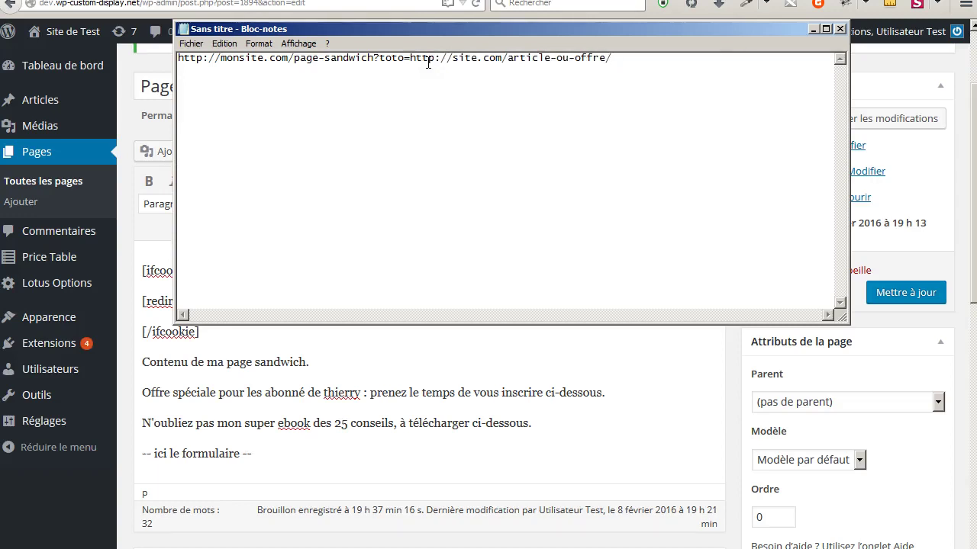
# Examine the parts of the Bloc-notes URL, from page address to toto parameter and target address, against the redirect shortcode in WordPress
pyautogui.moveTo(636, 60); pyautogui.dragTo(215, 81)
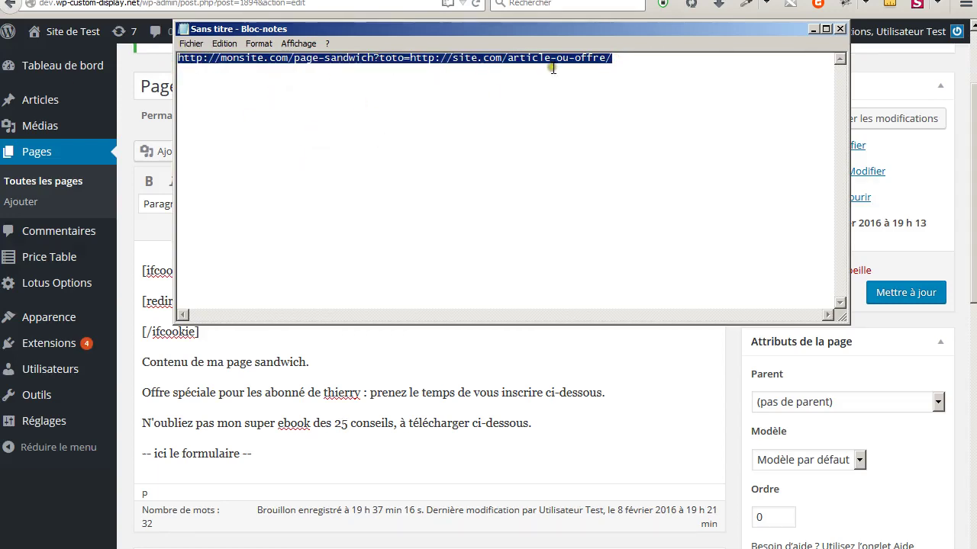
pyautogui.click(425, 125)
pyautogui.moveTo(255, 57); pyautogui.dragTo(362, 69)
pyautogui.click(377, 57)
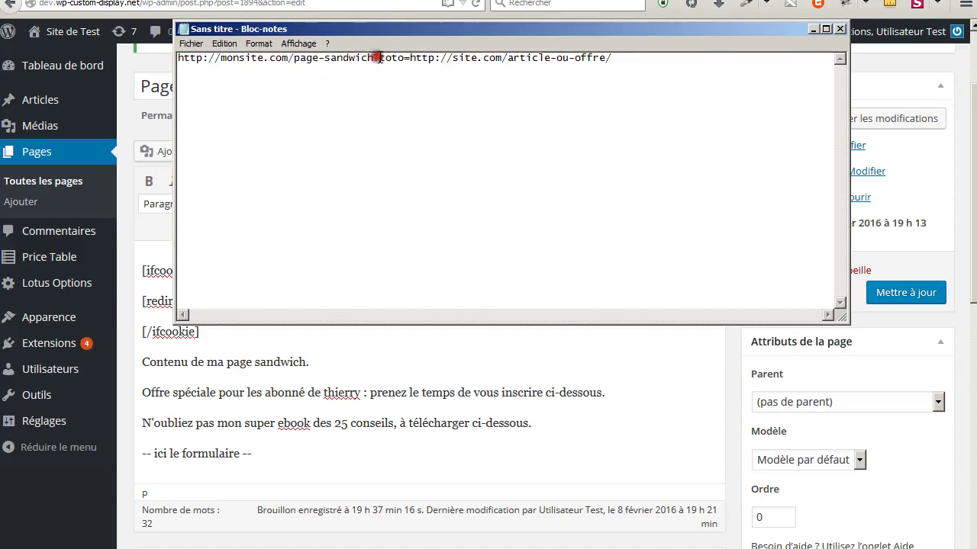
pyautogui.click(400, 58)
pyautogui.moveTo(410, 57); pyautogui.dragTo(658, 61)
pyautogui.click(646, 100)
pyautogui.hotkey('alt', 'Tab')
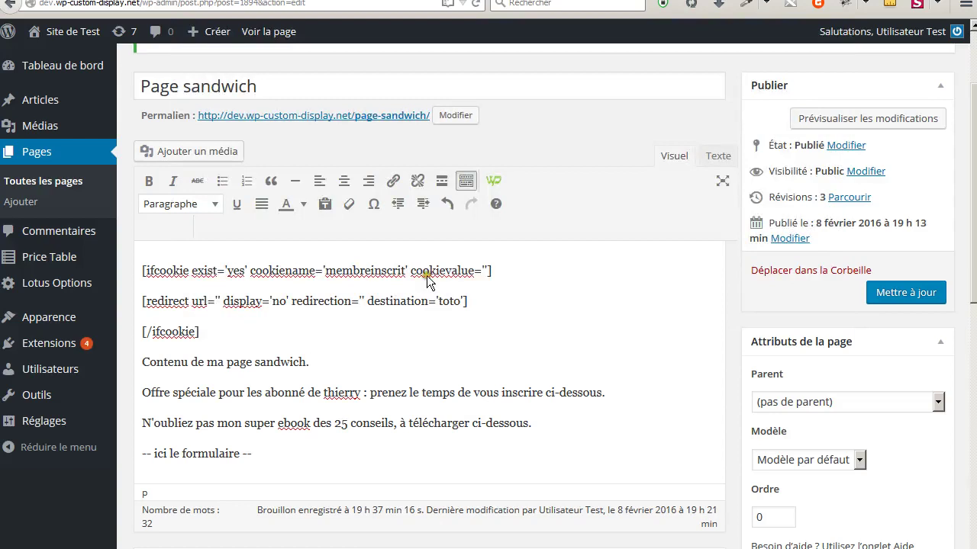
pyautogui.doubleClick(449, 300)
pyautogui.hotkey('alt', 'Tab')
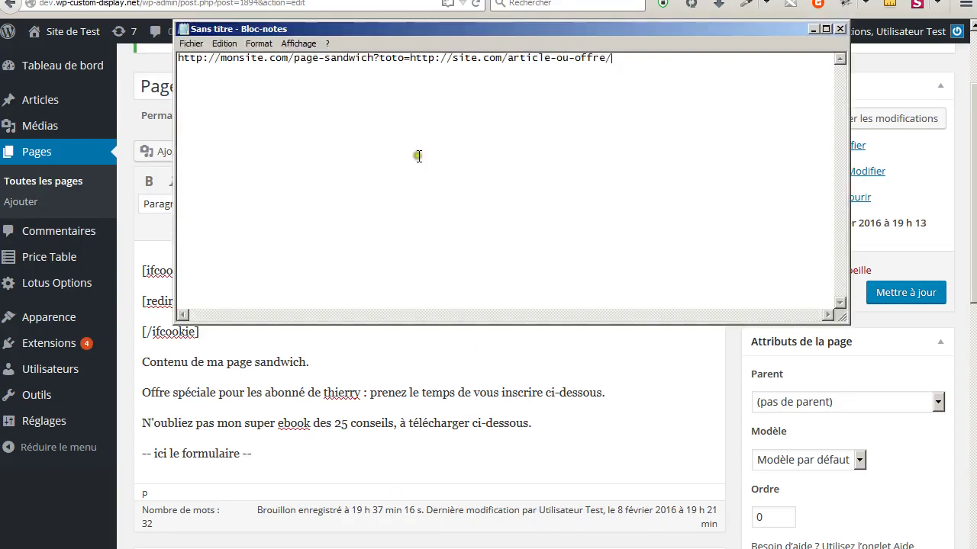
pyautogui.moveTo(411, 58); pyautogui.dragTo(630, 51)
pyautogui.click(623, 90)
pyautogui.click(343, 360)
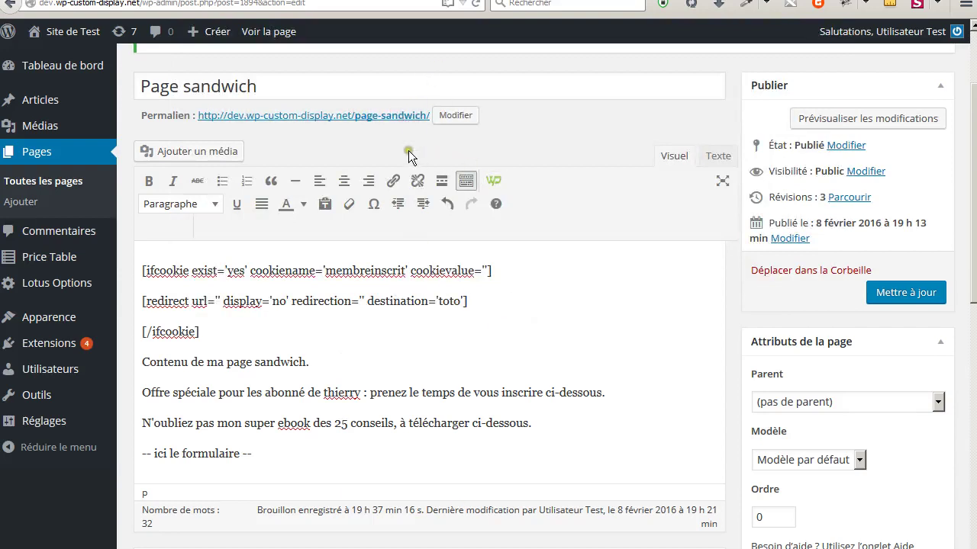
pyautogui.scroll(-1, 286, 340)
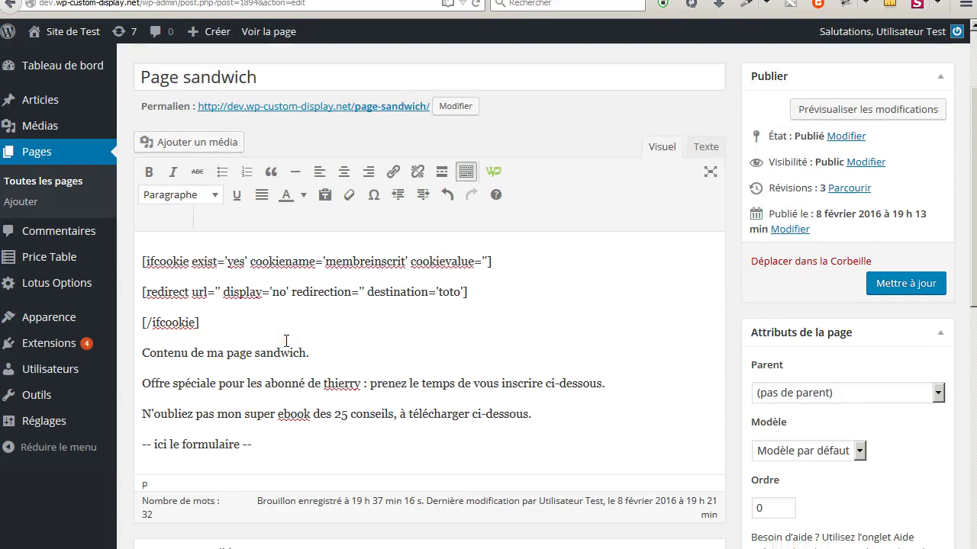
# Insert a Condition Cookie shortcode with Existe set to Non and cookie name membreinscrit on a new line below the closing ifcookie tag
pyautogui.scroll(-2, 286, 340)
pyautogui.press('Return')
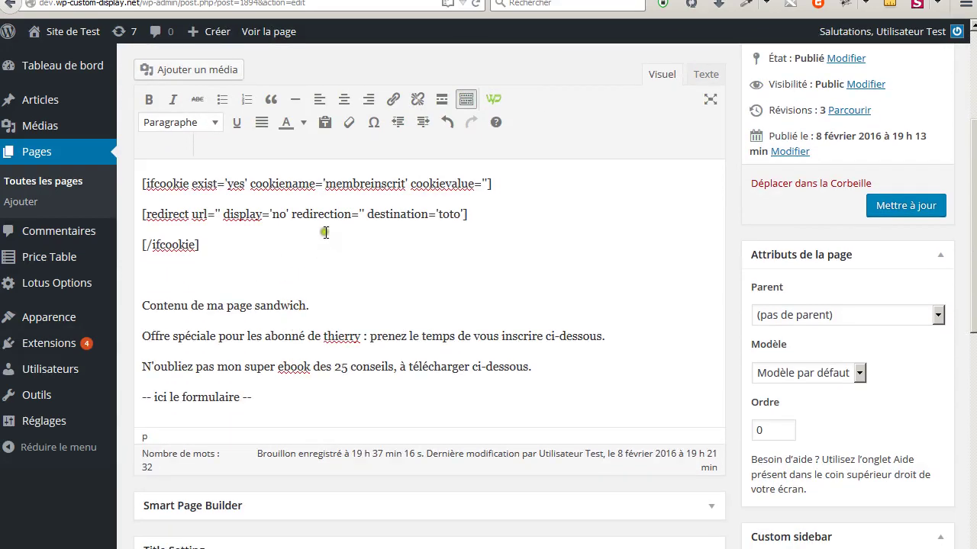
pyautogui.click(496, 99)
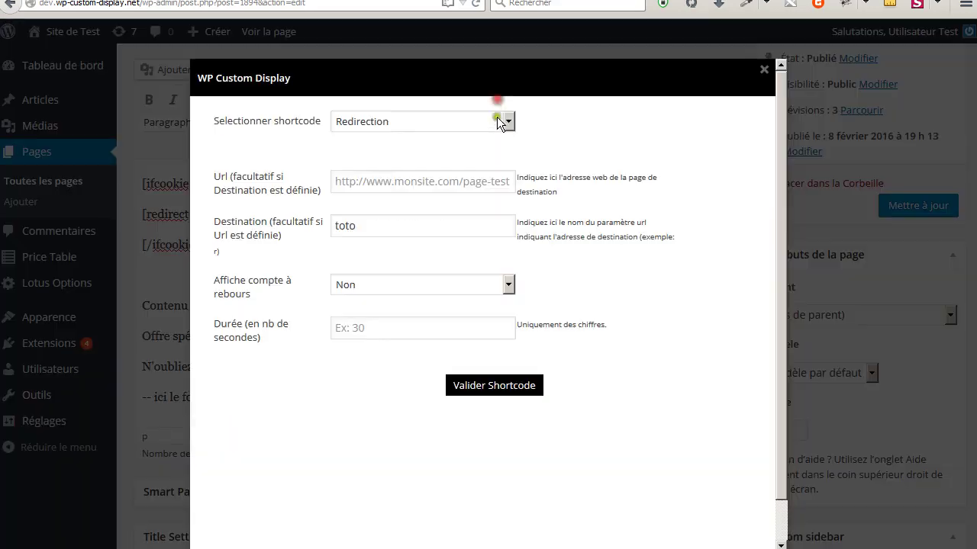
pyautogui.click(471, 125)
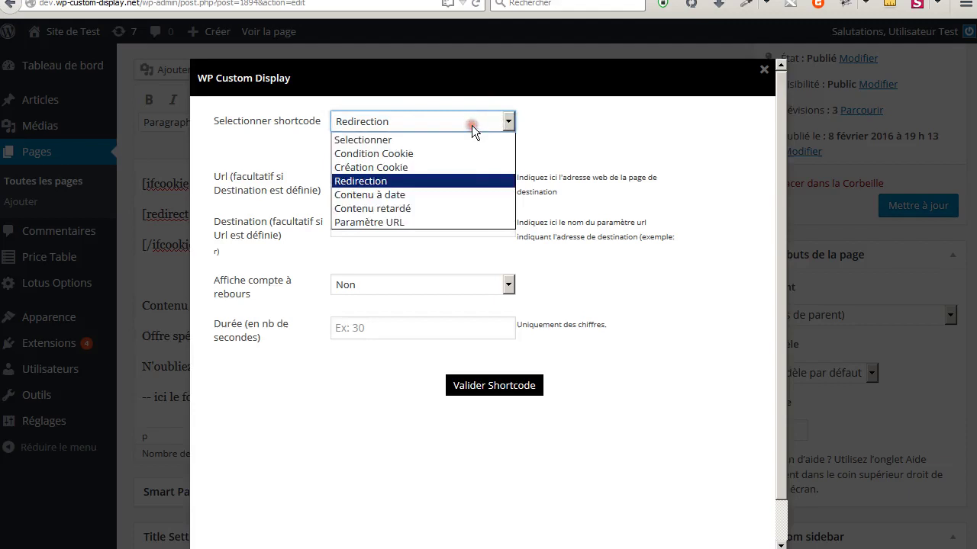
pyautogui.click(405, 157)
pyautogui.click(405, 163)
pyautogui.click(370, 196)
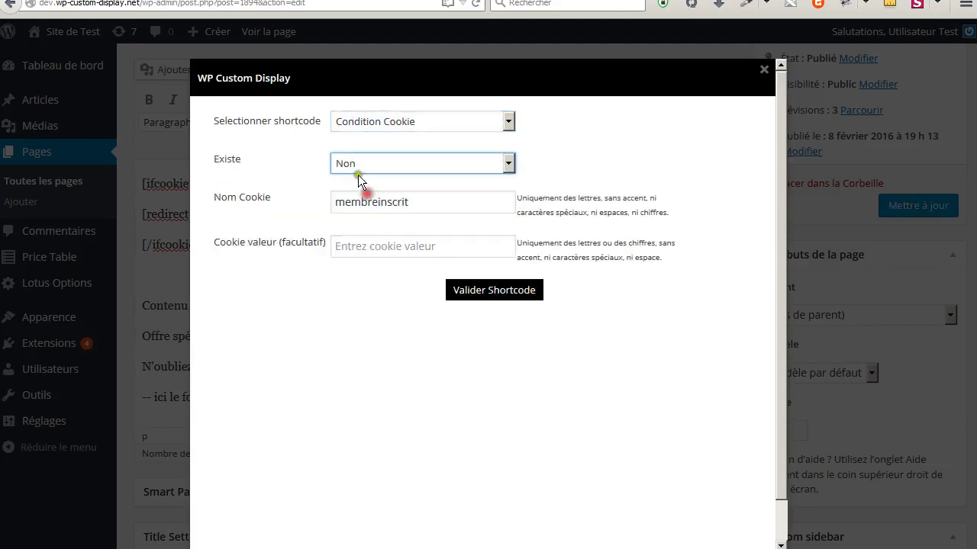
pyautogui.click(510, 288)
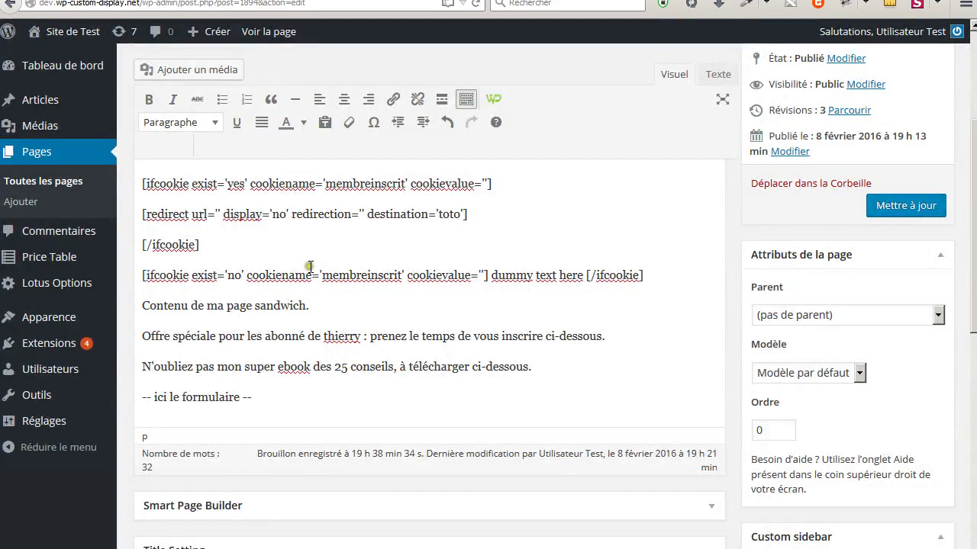
# Remove the dummy text from the new shortcode and move its closing [/ifcookie] tag below the "-- ici le formulaire --" line
pyautogui.moveTo(489, 275); pyautogui.dragTo(586, 278)
pyautogui.press('BackSpace')
pyautogui.keyDown('shift'); pyautogui.click(551, 273); pyautogui.keyUp('shift')
pyautogui.hotkey('ctrl', 'c')
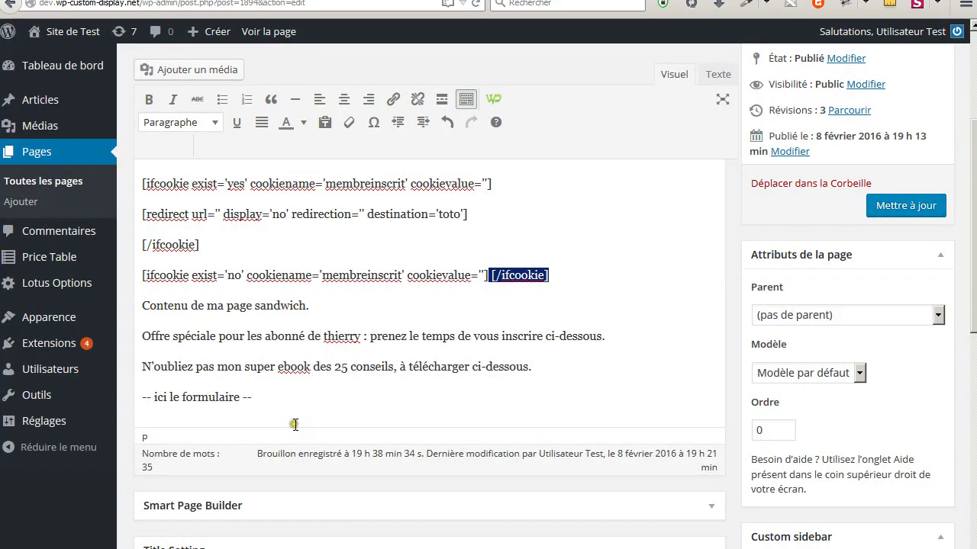
pyautogui.press('BackSpace')
pyautogui.click(238, 419)
pyautogui.press('Return')
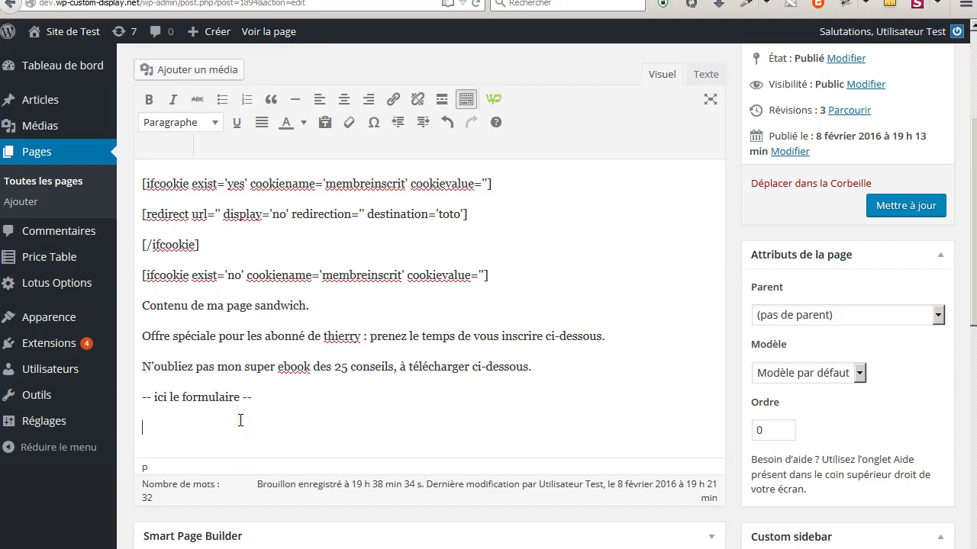
pyautogui.hotkey('ctrl', 'v')
# Review the exist='no' cookie block around the sandwich content and form placeholder, and glance at the example URL in Bloc-notes
pyautogui.click(264, 397)
pyautogui.hotkey('alt', 'Tab')
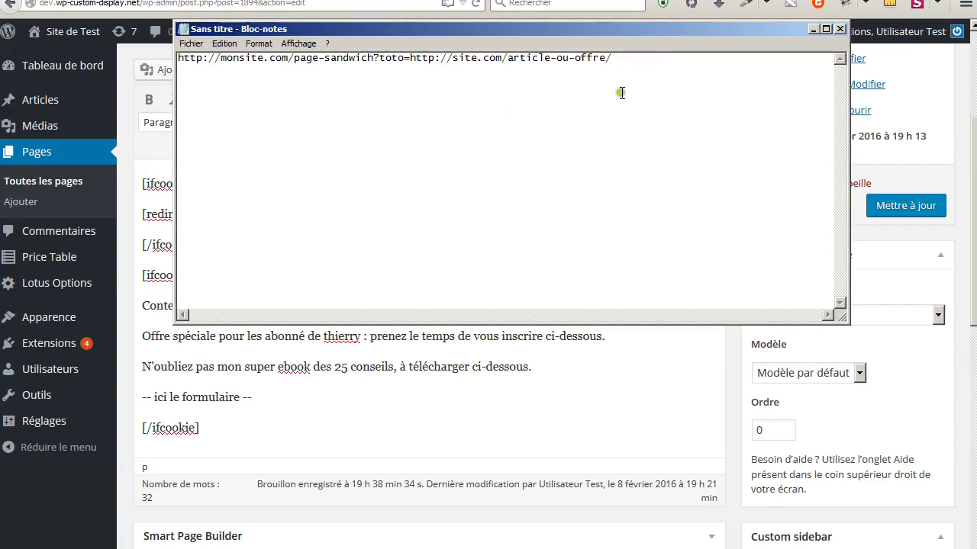
pyautogui.click(363, 429)
pyautogui.doubleClick(236, 277)
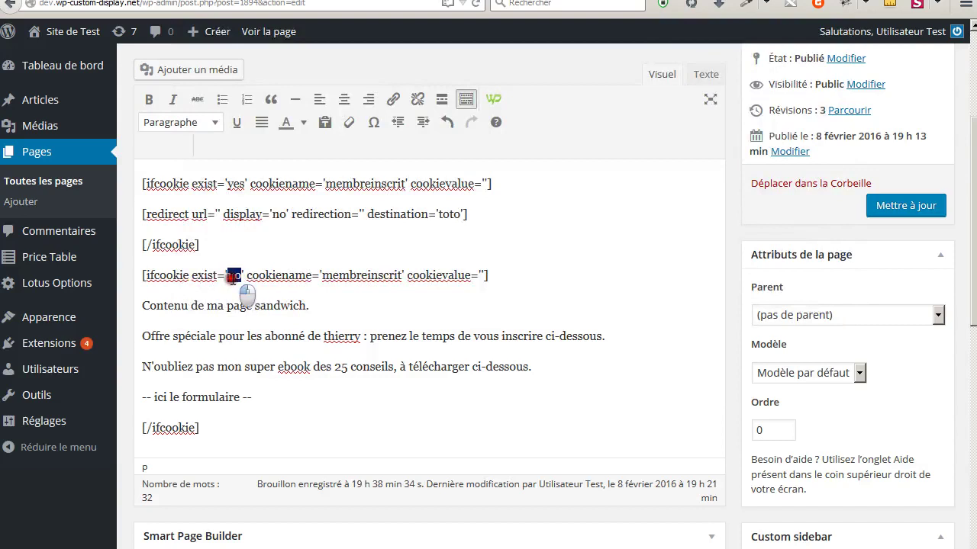
pyautogui.click(226, 396)
pyautogui.moveTo(142, 306); pyautogui.dragTo(339, 412)
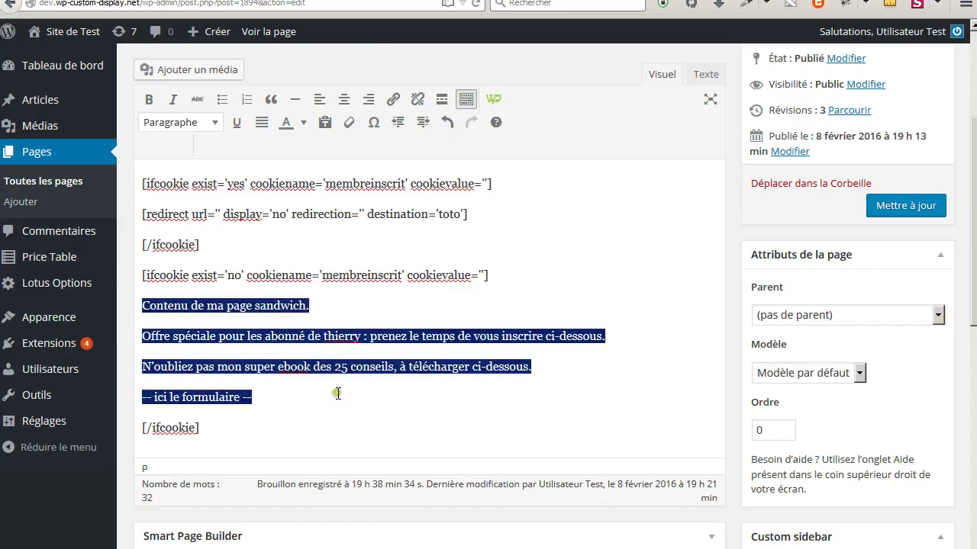
pyautogui.click(310, 400)
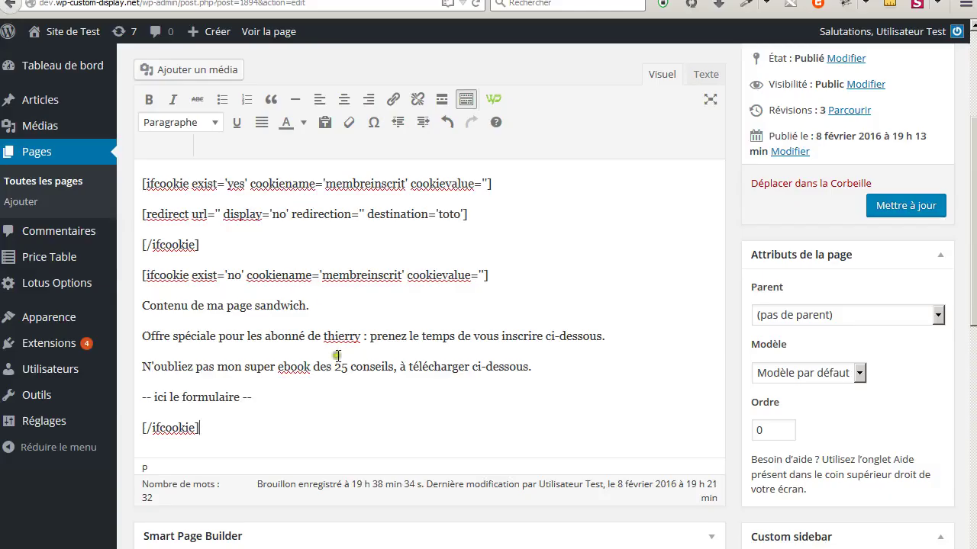
pyautogui.moveTo(263, 397); pyautogui.dragTo(135, 396)
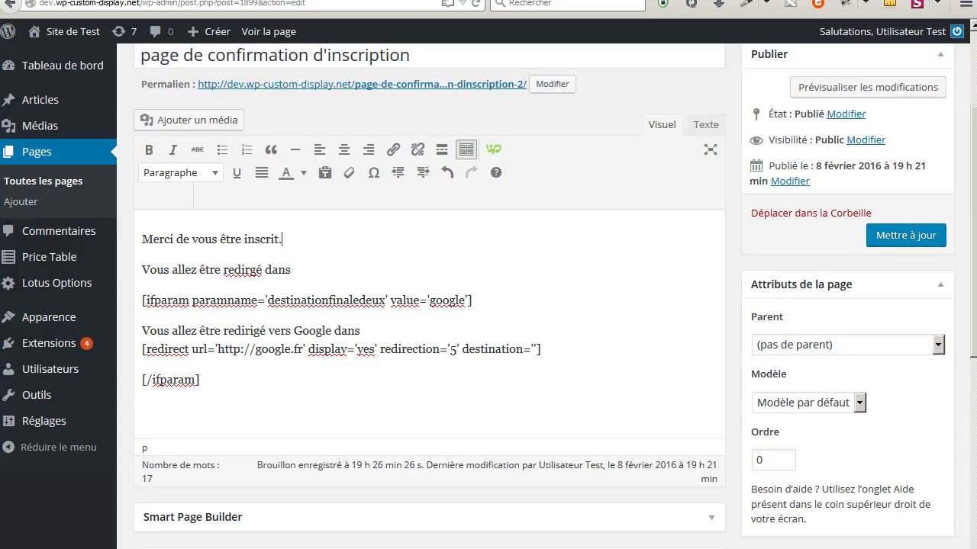
# Switch to Bloc-notes and clear the sandwich page example URL
pyautogui.hotkey('alt', 'Tab')
pyautogui.hotkey('ctrl', 'a')
pyautogui.press('Right')
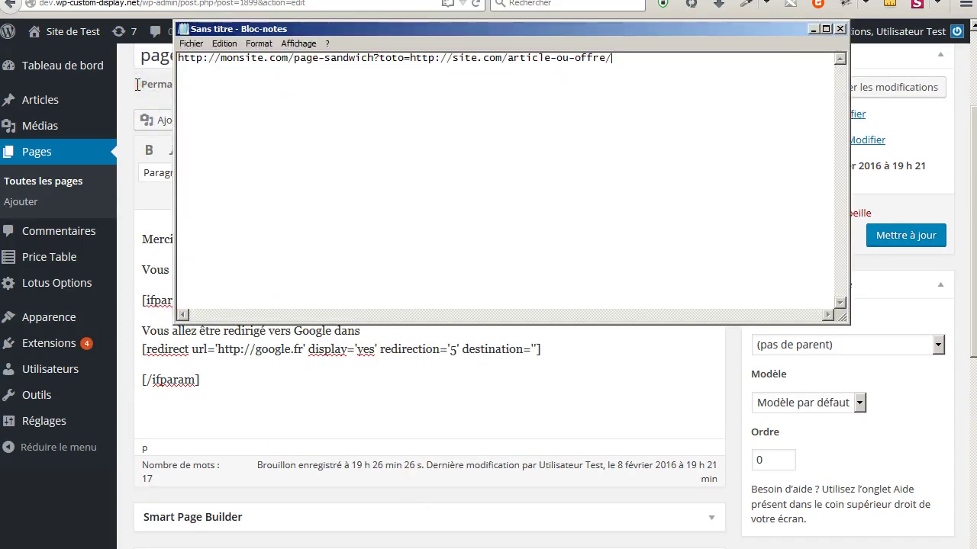
pyautogui.hotkey('ctrl', 'a')
pyautogui.press('BackSpace')
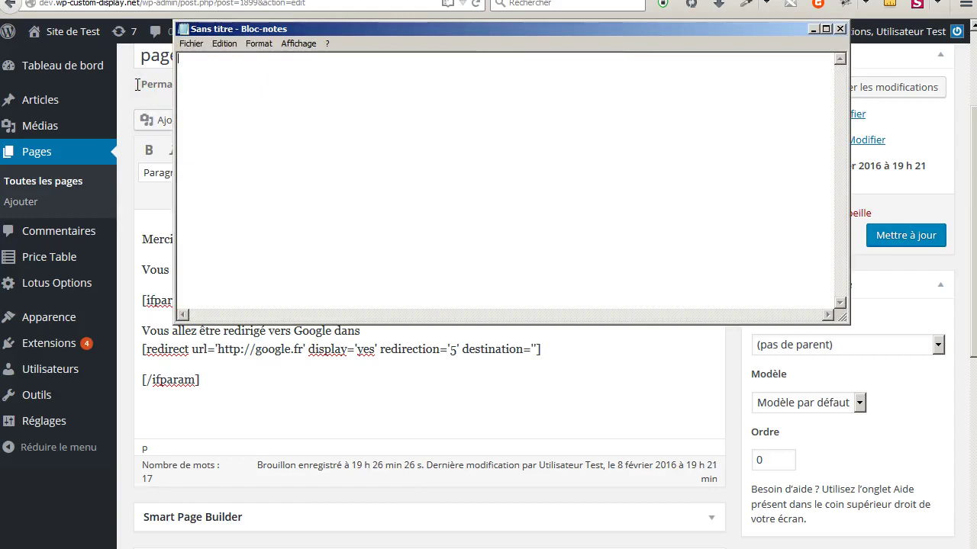
pyautogui.write('http://votre.c')
pyautogui.write('ite')
pyautogui.press('Left')
pyautogui.press('Left')
pyautogui.press('Left')
pyautogui.press('Left')
pyautogui.press('BackSpace')
pyautogui.press('End')
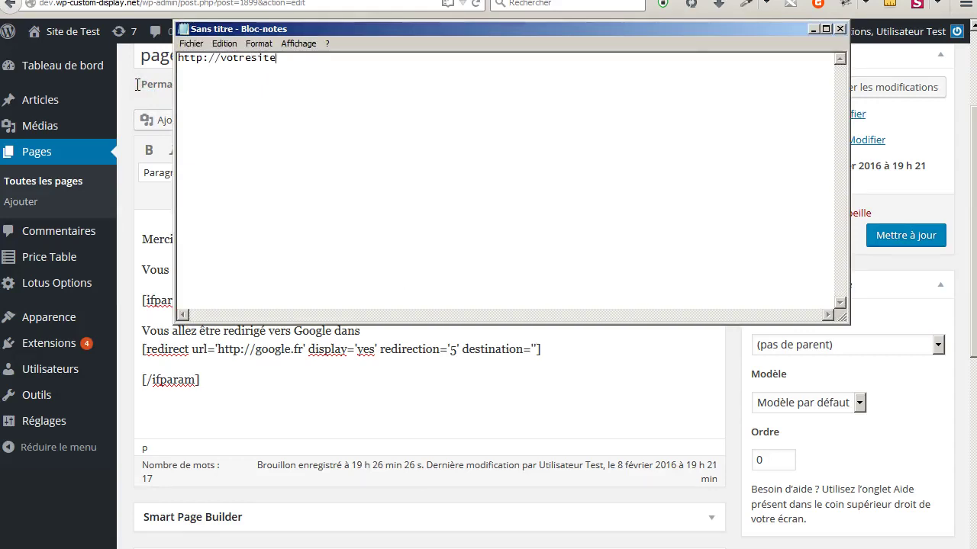
pyautogui.write('.com/page-de-confirmation?')
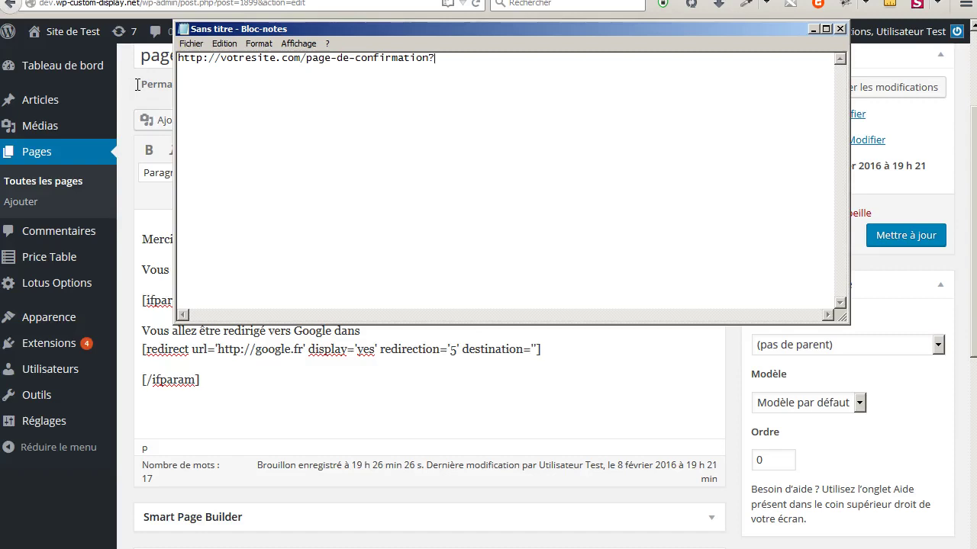
pyautogui.write('=')
pyautogui.write('http://articl')
pyautogui.press('Left')
pyautogui.press('Left')
pyautogui.press('Left')
pyautogui.press('Left')
pyautogui.press('Left')
pyautogui.press('Left')
pyautogui.press('Left')
pyautogui.press('Left')
pyautogui.press('Left')
pyautogui.press('Left')
pyautogui.press('Left')
pyautogui.press('Left')
pyautogui.press('Left')
pyautogui.press('Left')
pyautogui.press('Left')
pyautogui.press('Left')
pyautogui.press('BackSpace')
pyautogui.press('BackSpace')
pyautogui.press('BackSpace')
pyautogui.press('BackSpace')
pyautogui.press('BackSpace')
pyautogui.press('BackSpace')
pyautogui.write('site.com/')
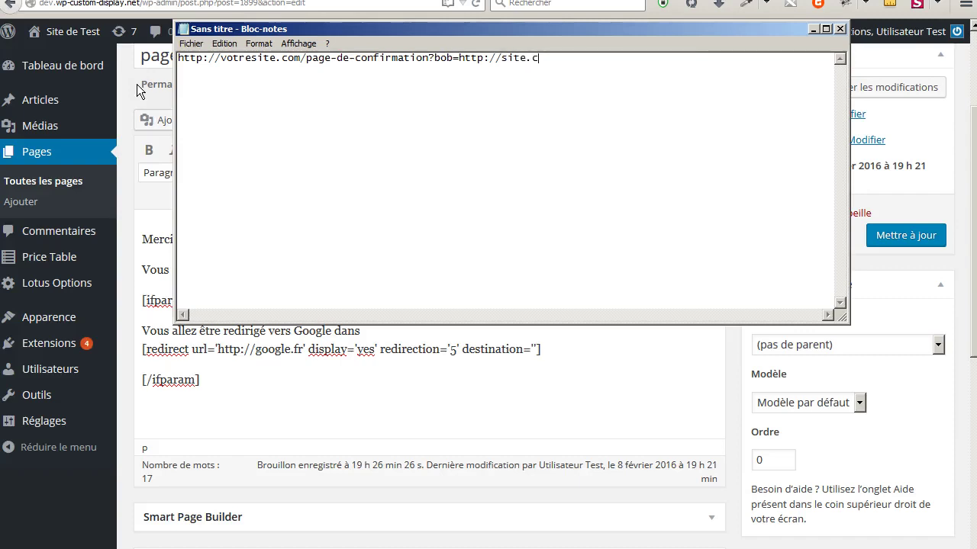
pyautogui.write('article')
pyautogui.hotkey('ctrl', 'a')
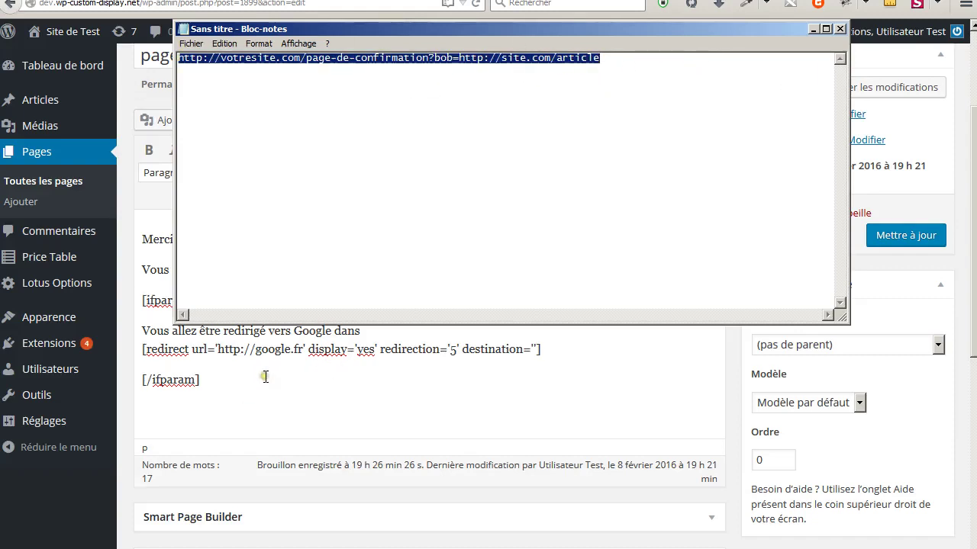
# Switch back to the WordPress confirmation page and review its title, thank-you message and first redirect sentence
pyautogui.click(359, 383)
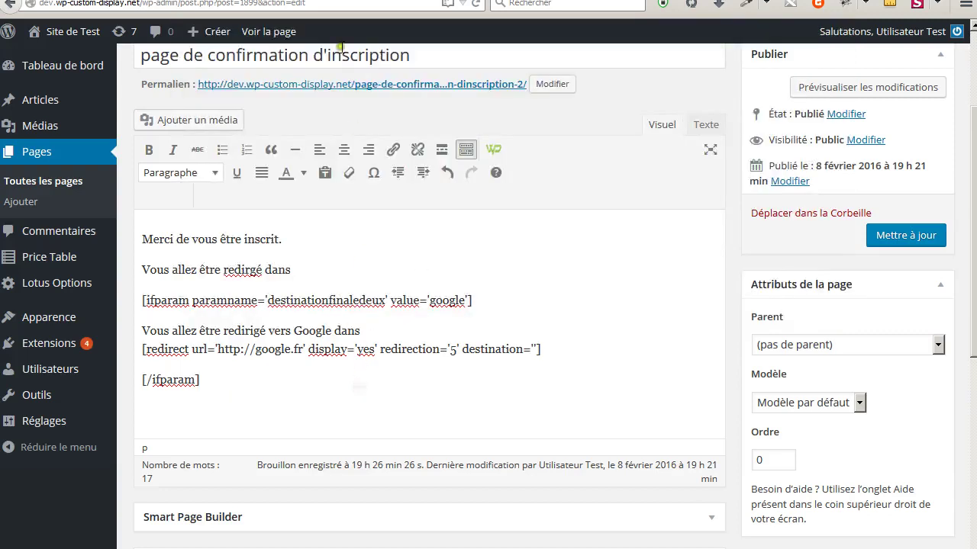
pyautogui.moveTo(447, 55); pyautogui.dragTo(140, 55)
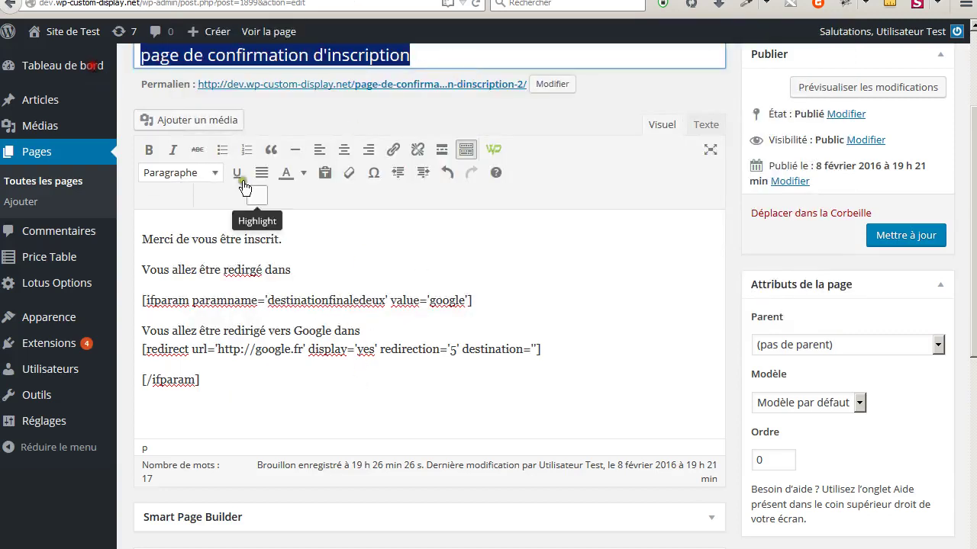
pyautogui.click(316, 221)
pyautogui.moveTo(139, 243); pyautogui.dragTo(319, 255)
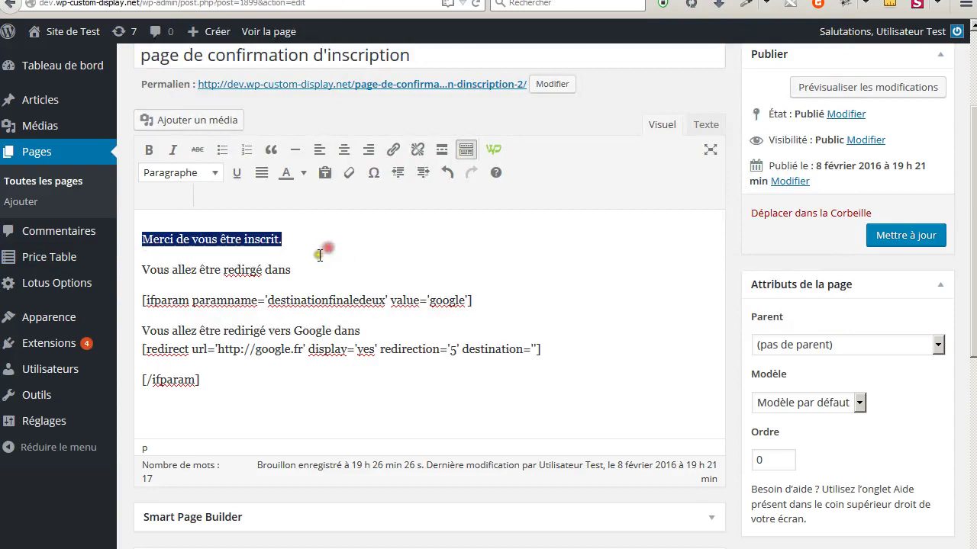
pyautogui.moveTo(148, 269); pyautogui.dragTo(301, 268)
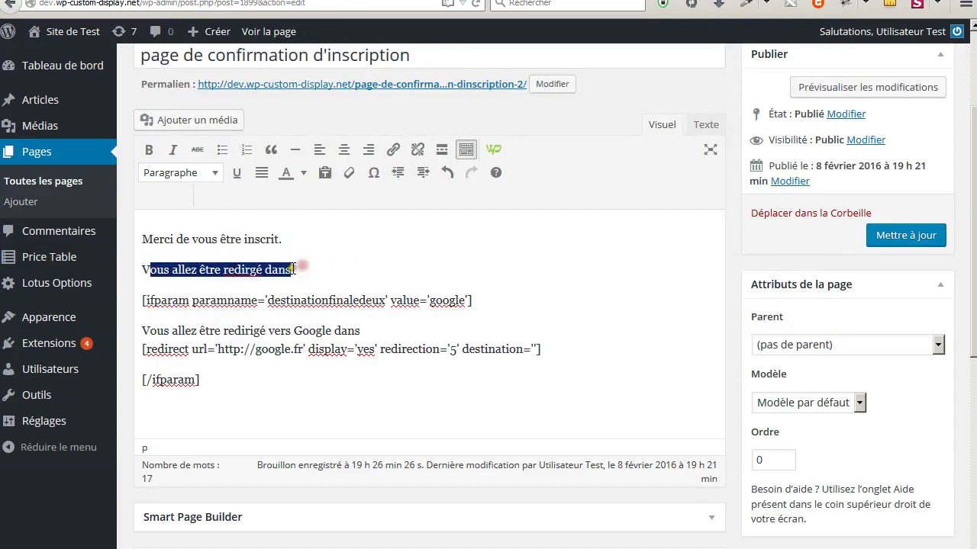
pyautogui.click(229, 284)
# Delete the opening and closing ifparam shortcodes around the Google redirect on the confirmation page
pyautogui.moveTo(139, 301); pyautogui.dragTo(503, 293)
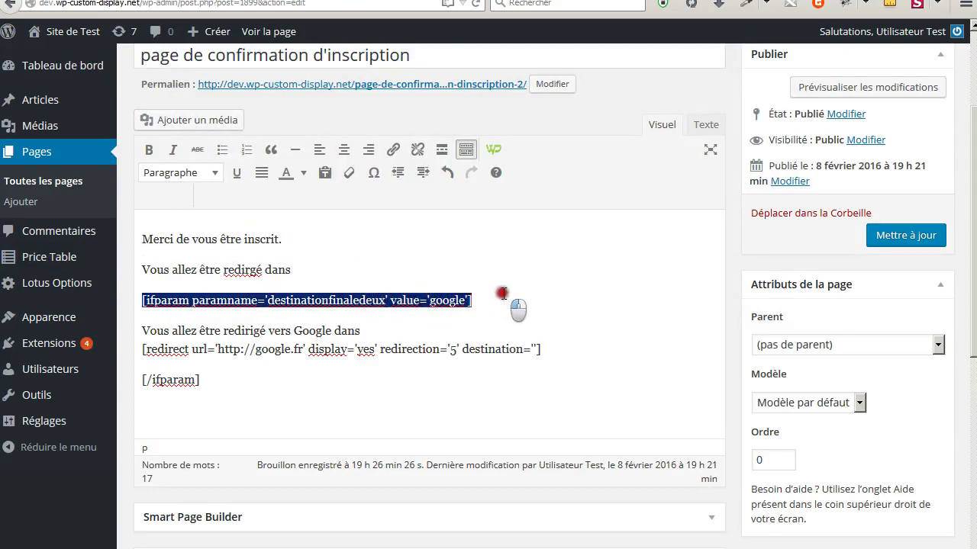
pyautogui.press('Delete')
pyautogui.moveTo(198, 380); pyautogui.dragTo(117, 380)
pyautogui.press('Delete')
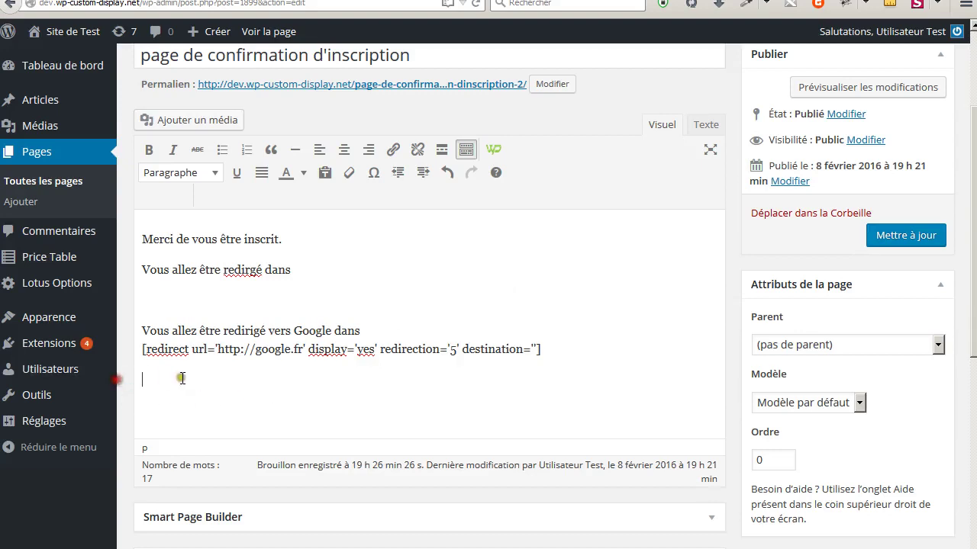
# Delete the extra "Vous allez être redirgé dans" line with its blank line, and replace Google with bob in the remaining sentence
pyautogui.moveTo(201, 301); pyautogui.dragTo(46, 263)
pyautogui.press('Delete')
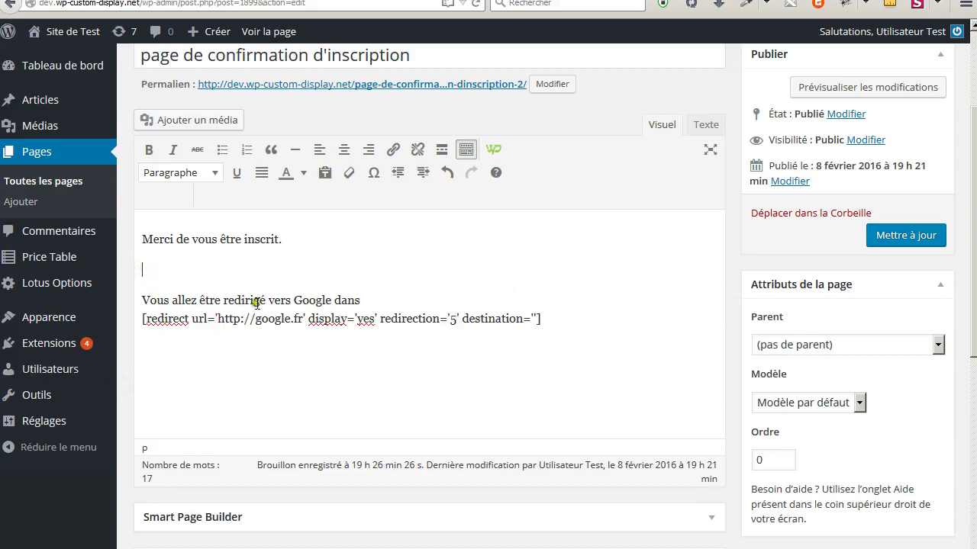
pyautogui.press('BackSpace')
pyautogui.doubleClick(309, 270)
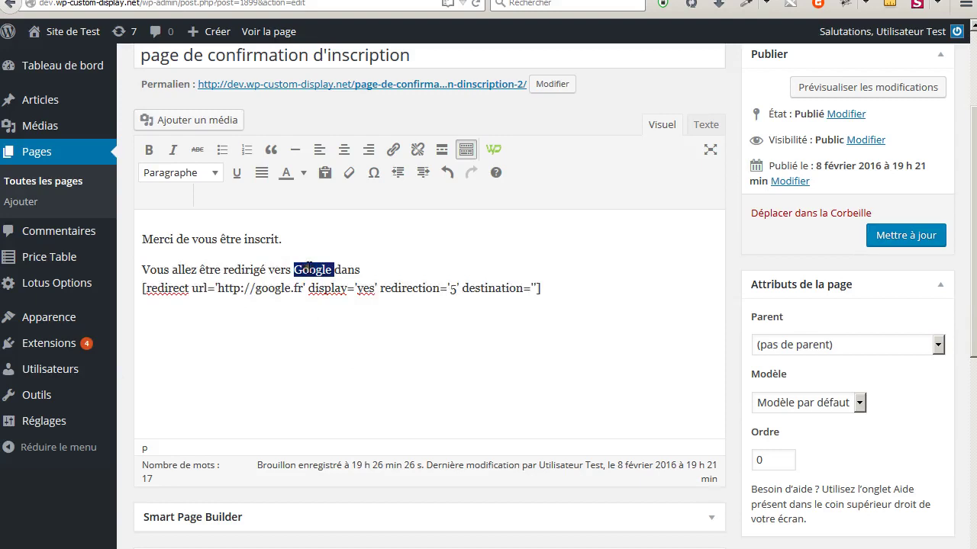
pyautogui.write('bob')
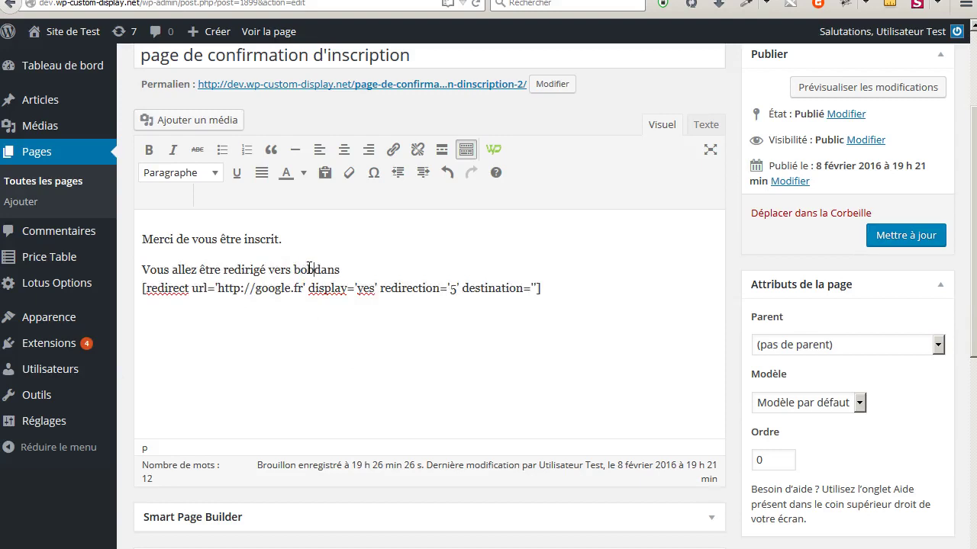
# Compare the confirmation page's redirect shortcode and its url value with the bob parameter's target address in Bloc-notes
pyautogui.moveTo(544, 289); pyautogui.dragTo(138, 279)
pyautogui.moveTo(538, 288); pyautogui.dragTo(136, 302)
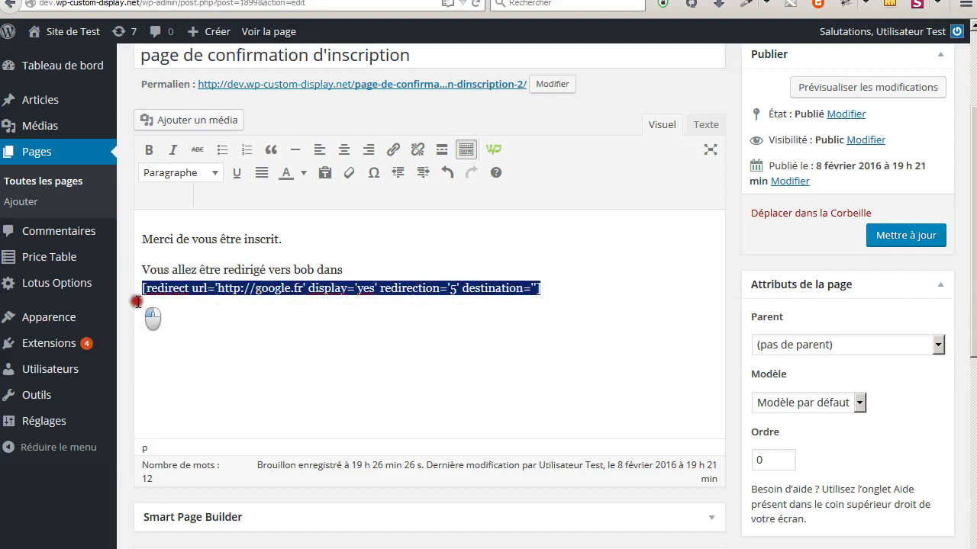
pyautogui.click(304, 289)
pyautogui.keyDown('shift'); pyautogui.click(218, 291); pyautogui.keyUp('shift')
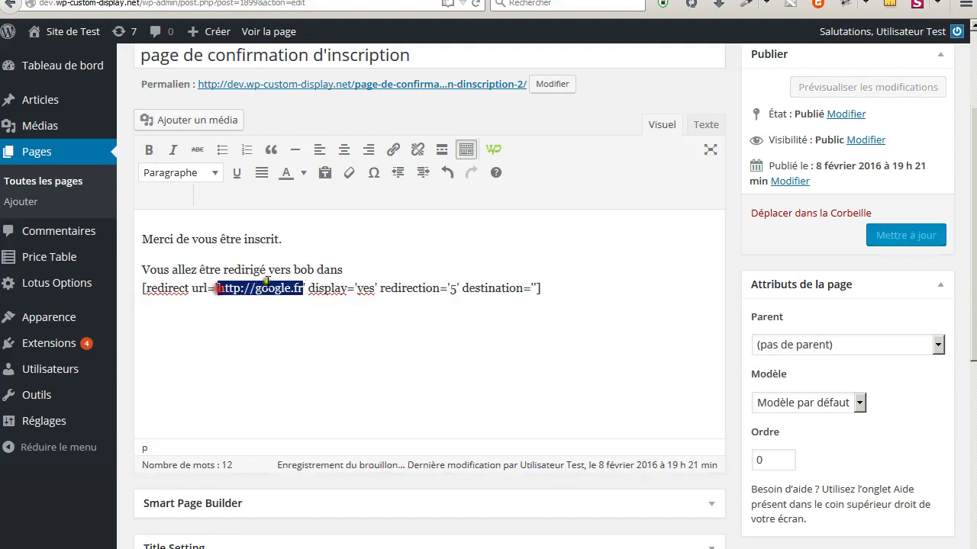
pyautogui.click(301, 298)
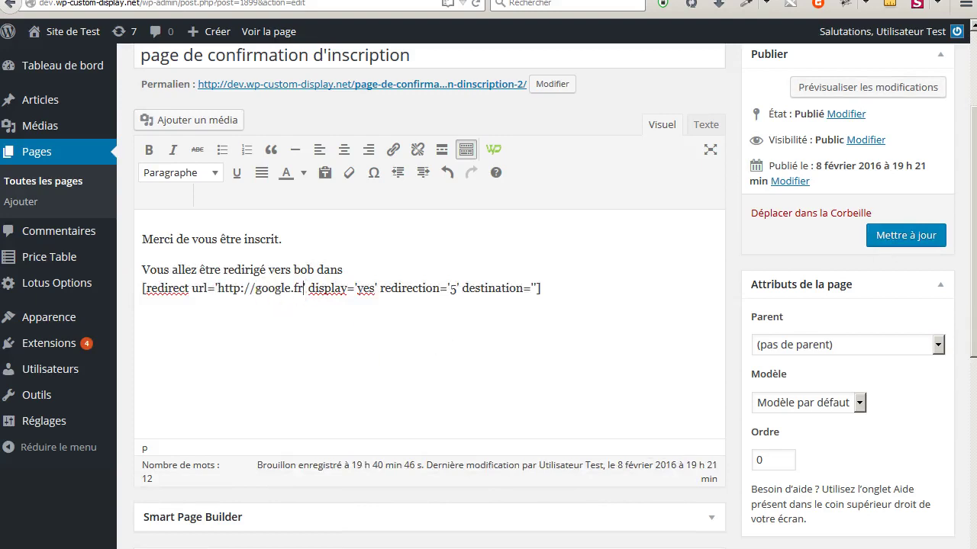
pyautogui.hotkey('alt', 'Tab')
pyautogui.moveTo(459, 58); pyautogui.dragTo(691, 72)
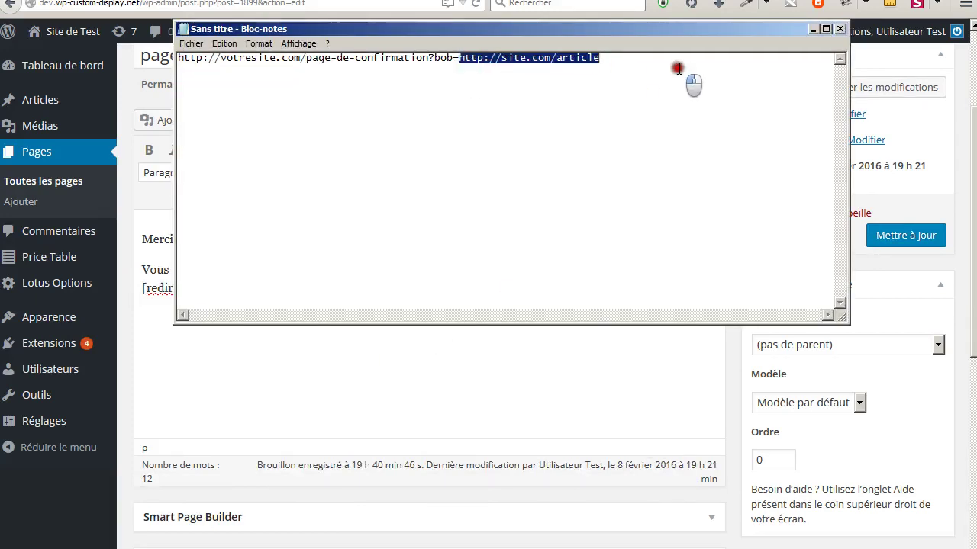
pyautogui.click(506, 358)
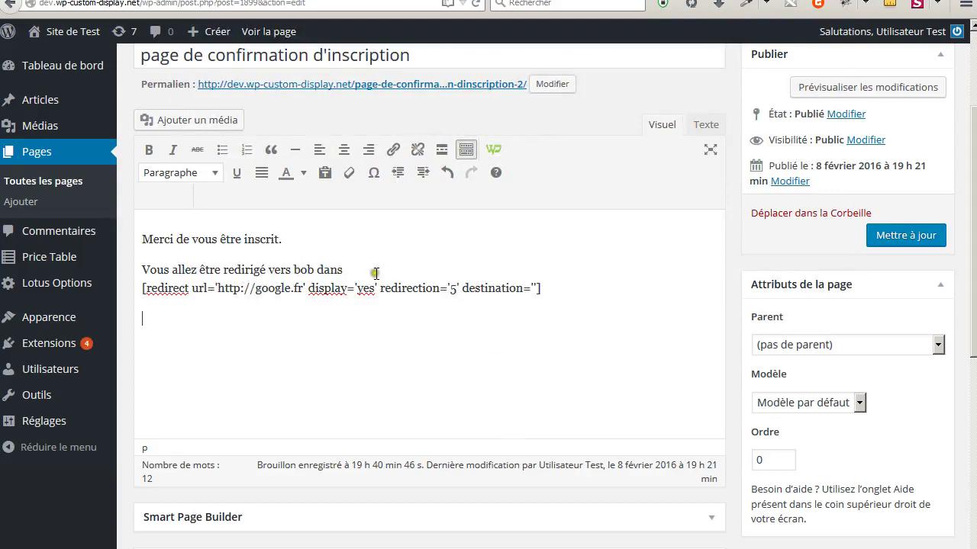
pyautogui.doubleClick(305, 269)
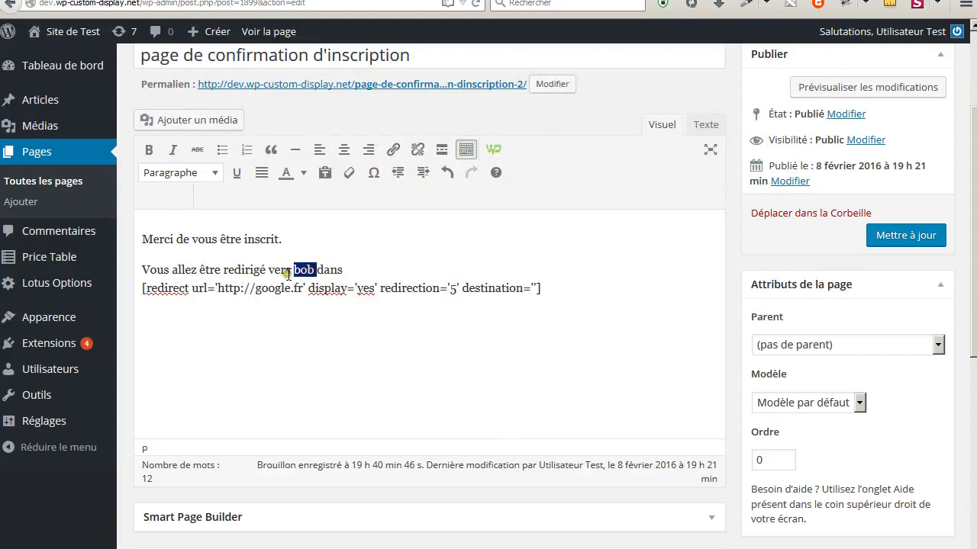
pyautogui.click(564, 284)
pyautogui.moveTo(569, 286); pyautogui.dragTo(139, 287)
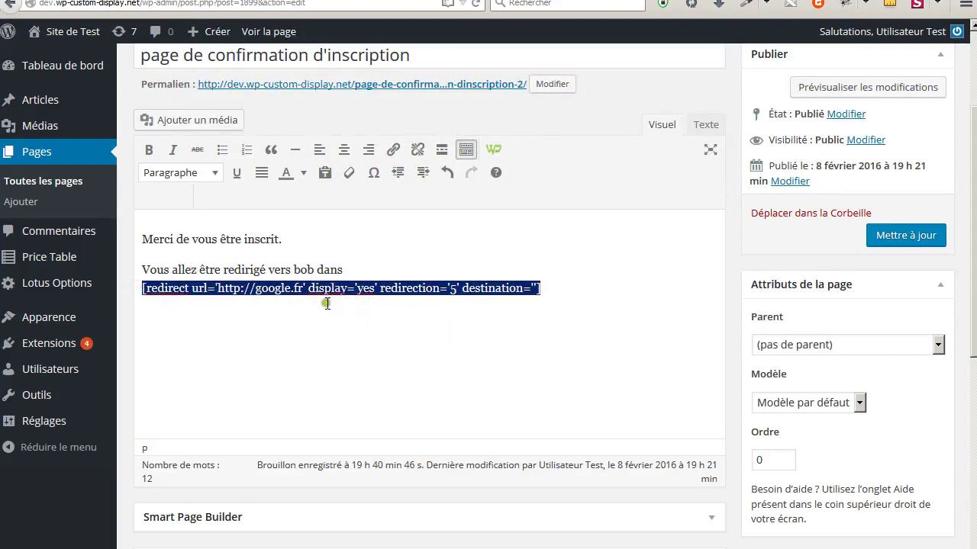
pyautogui.click(301, 317)
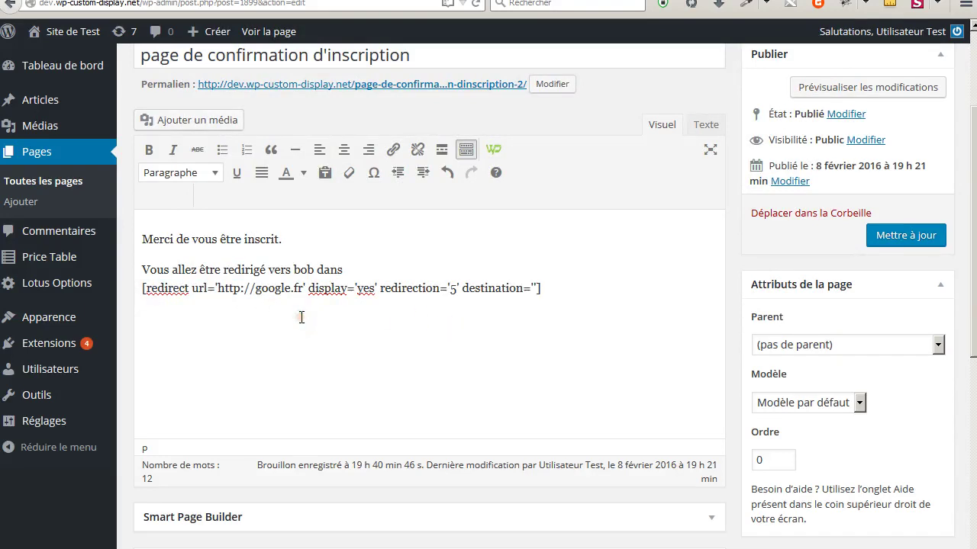